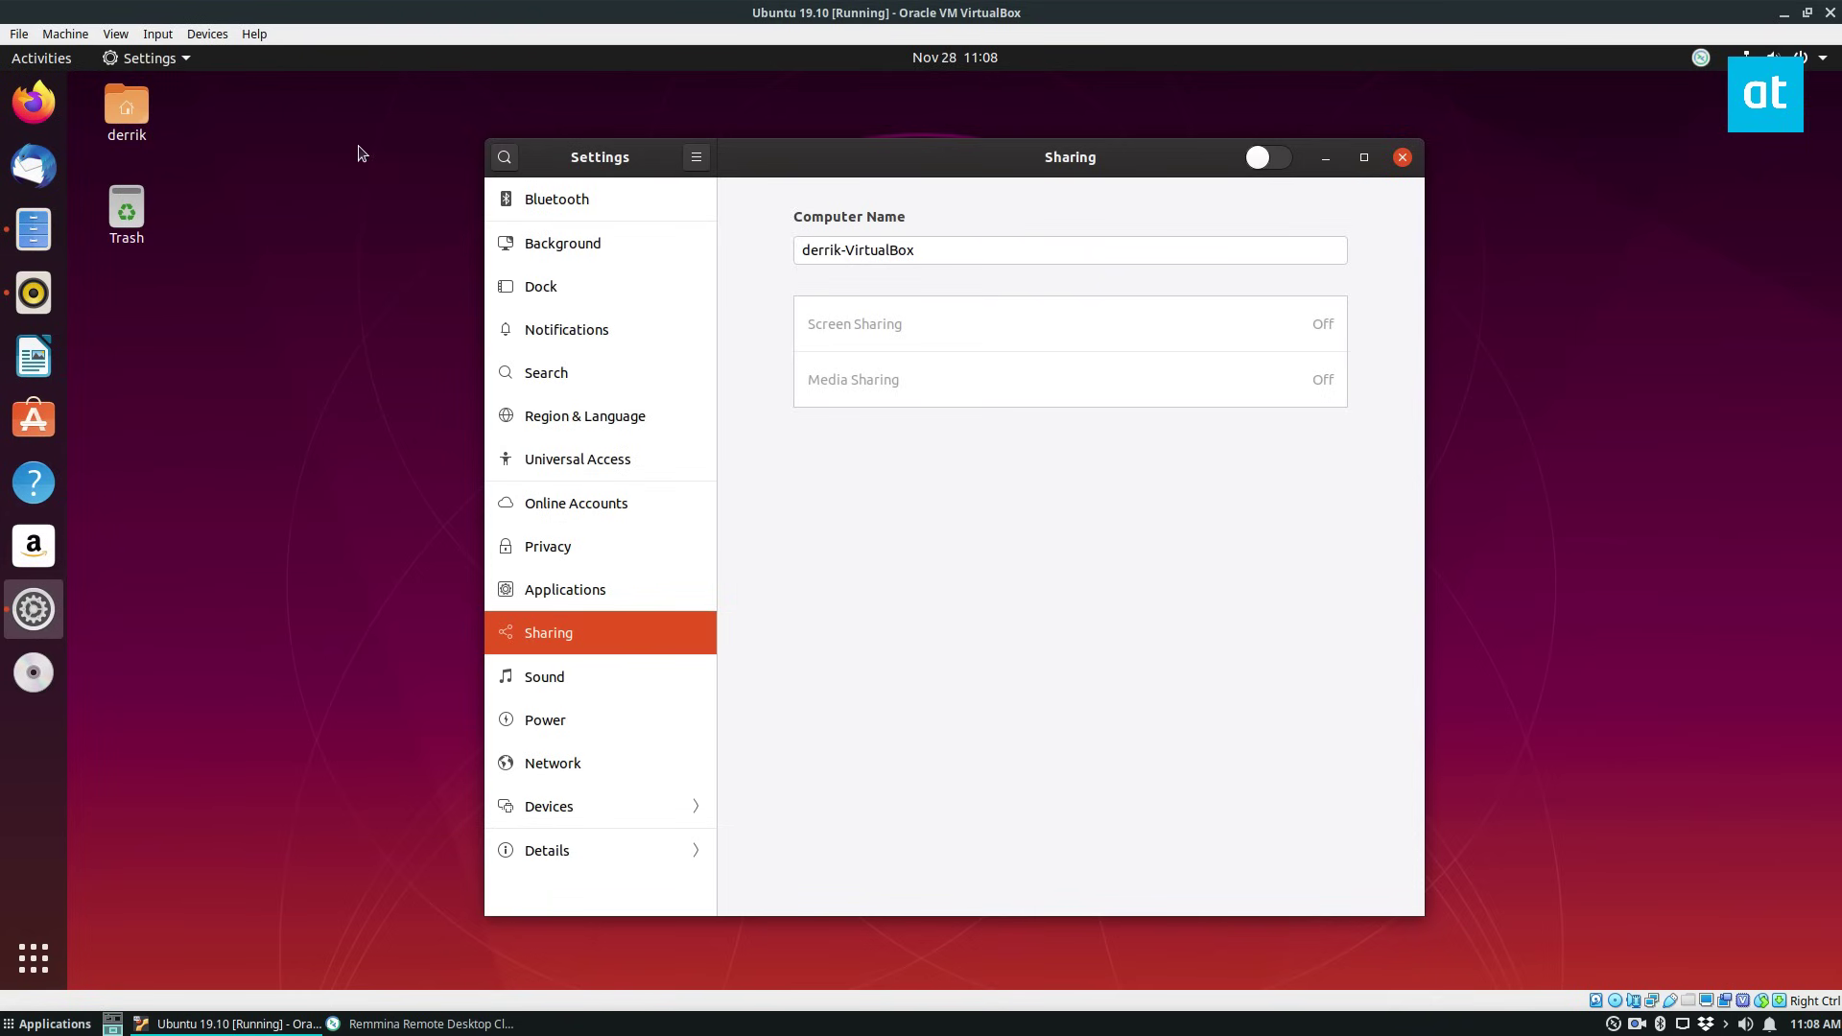
Step: Switch Remmina's connection protocol to VNC and minimize the Remmina client
click(468, 1023)
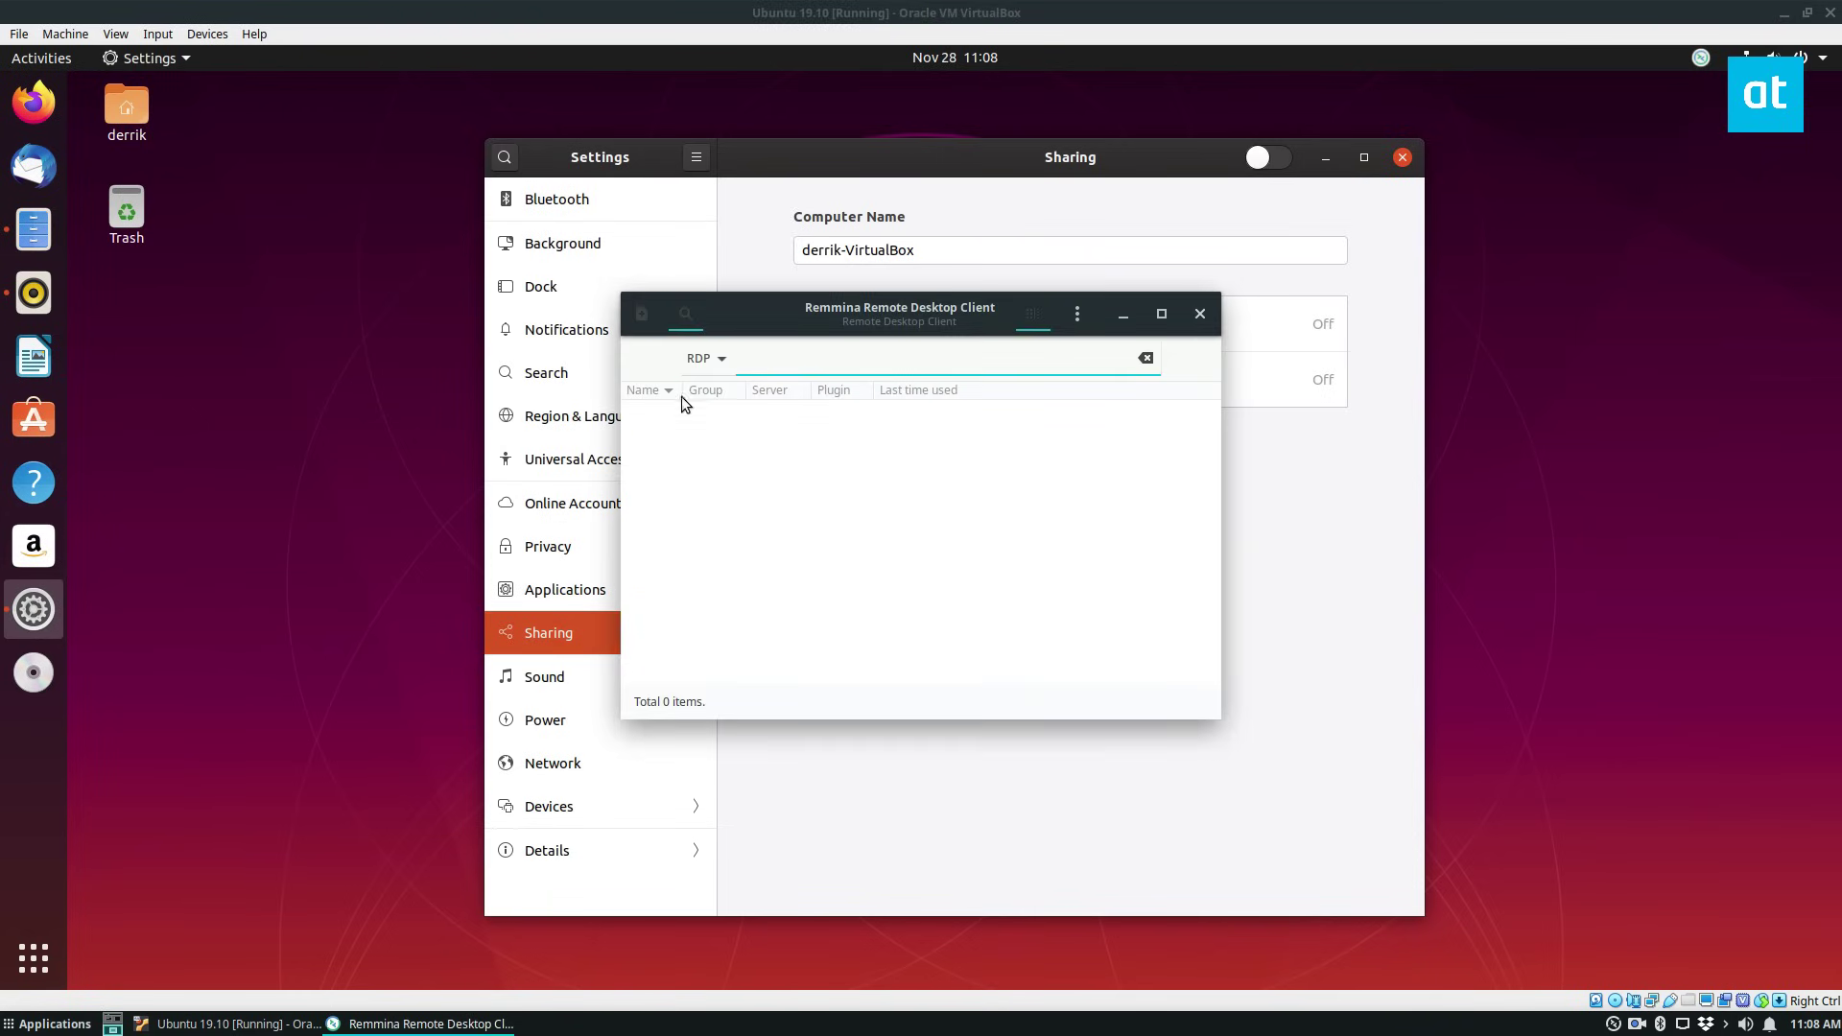
click(715, 361)
click(707, 390)
click(1122, 314)
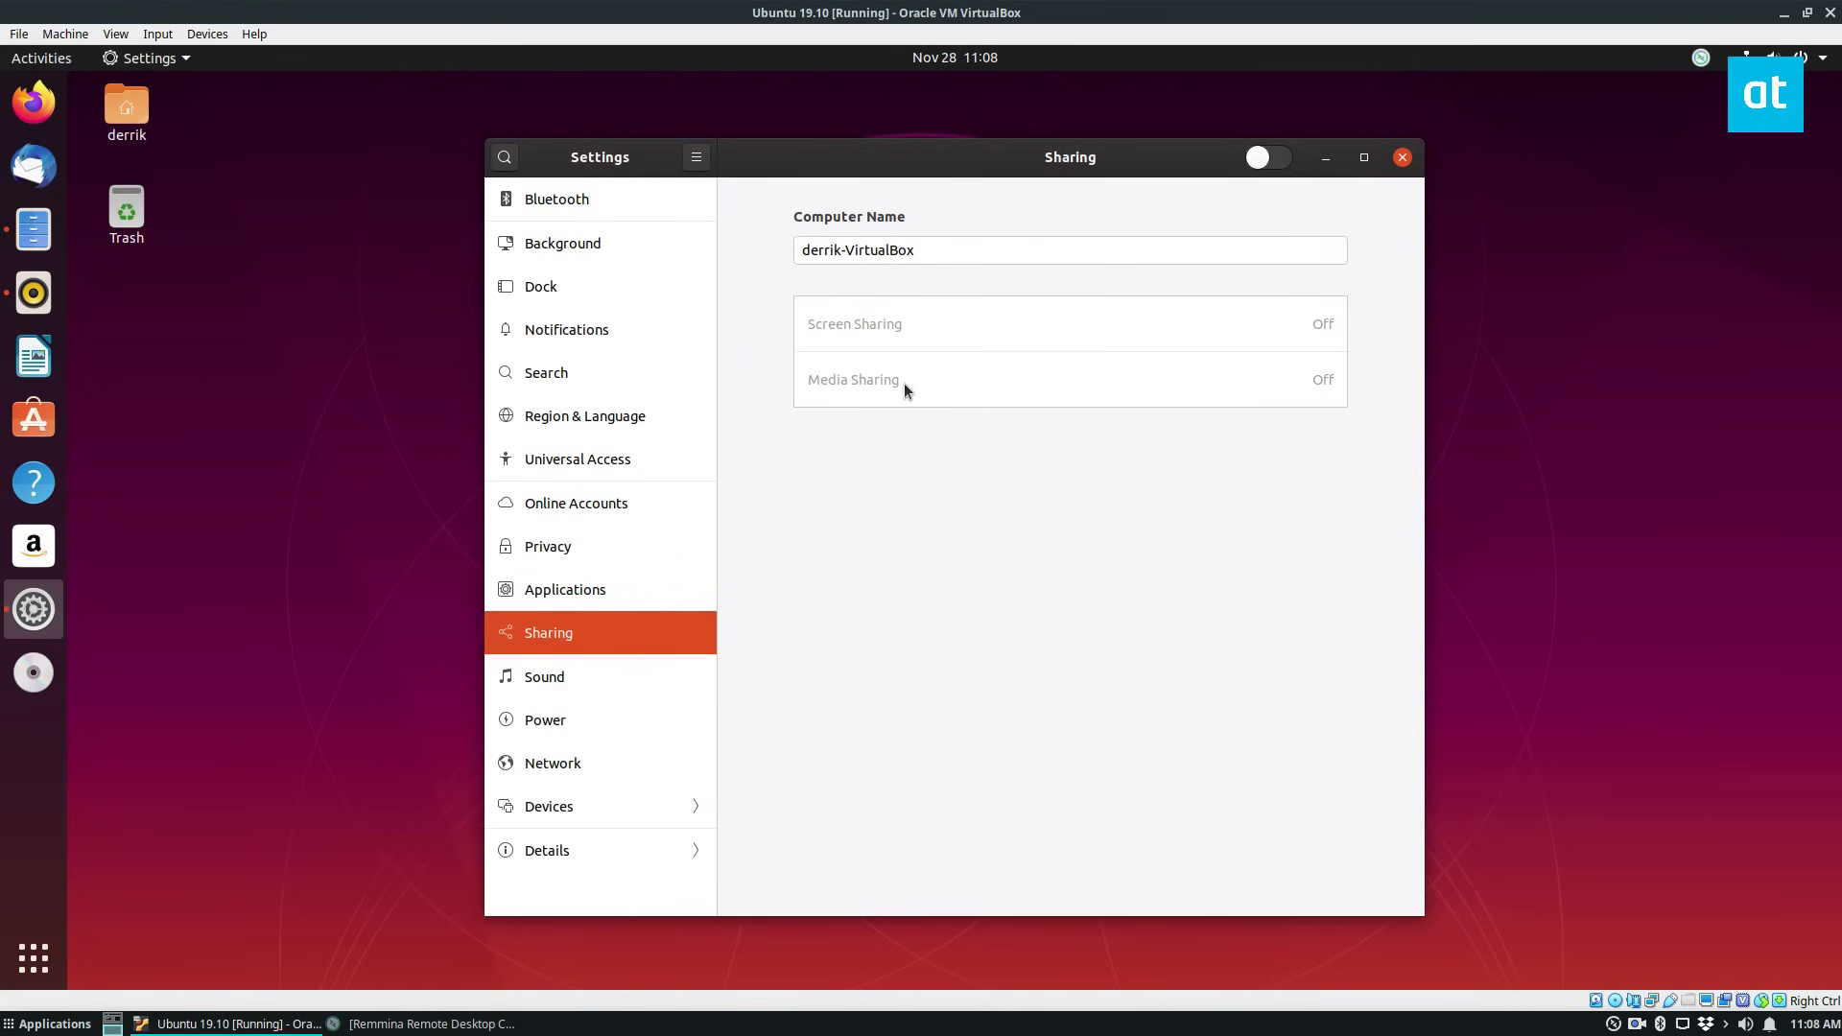
Step: Close Settings and relaunch it by searching 'setti' in Activities
drag(838, 161, 764, 157)
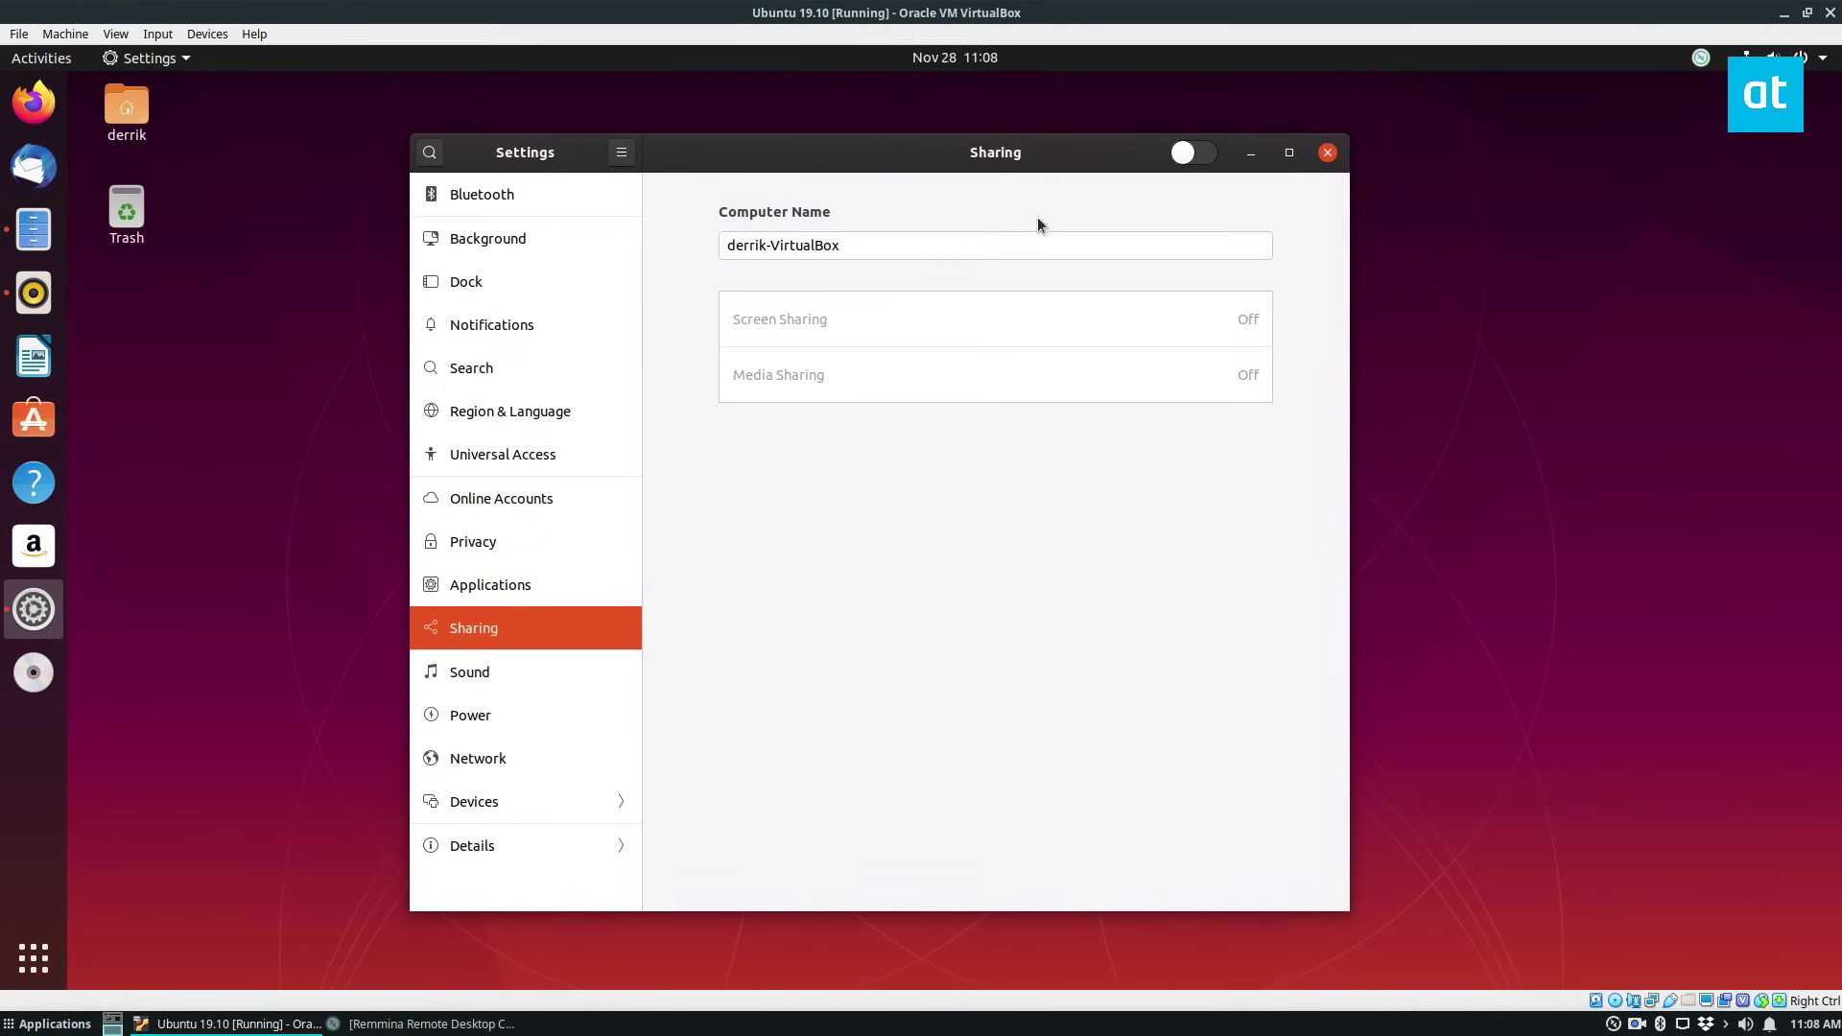
click(1328, 152)
click(30, 63)
text(setti)
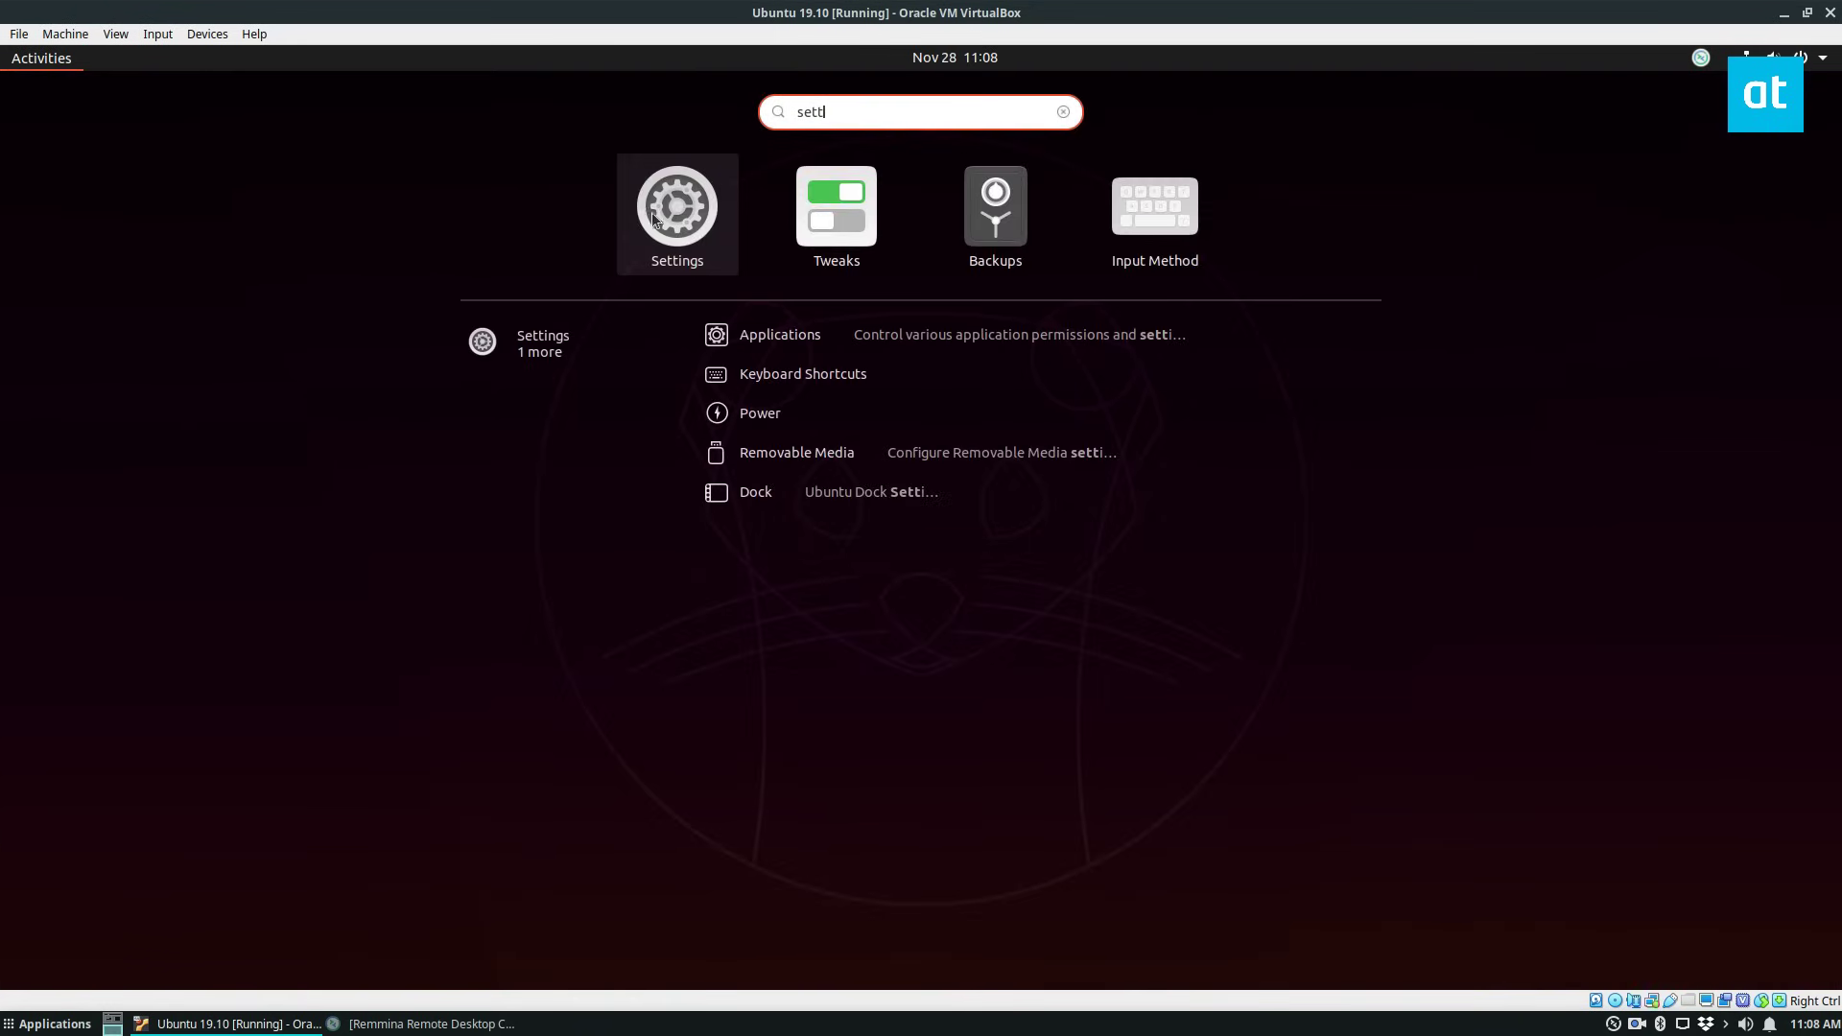
click(737, 215)
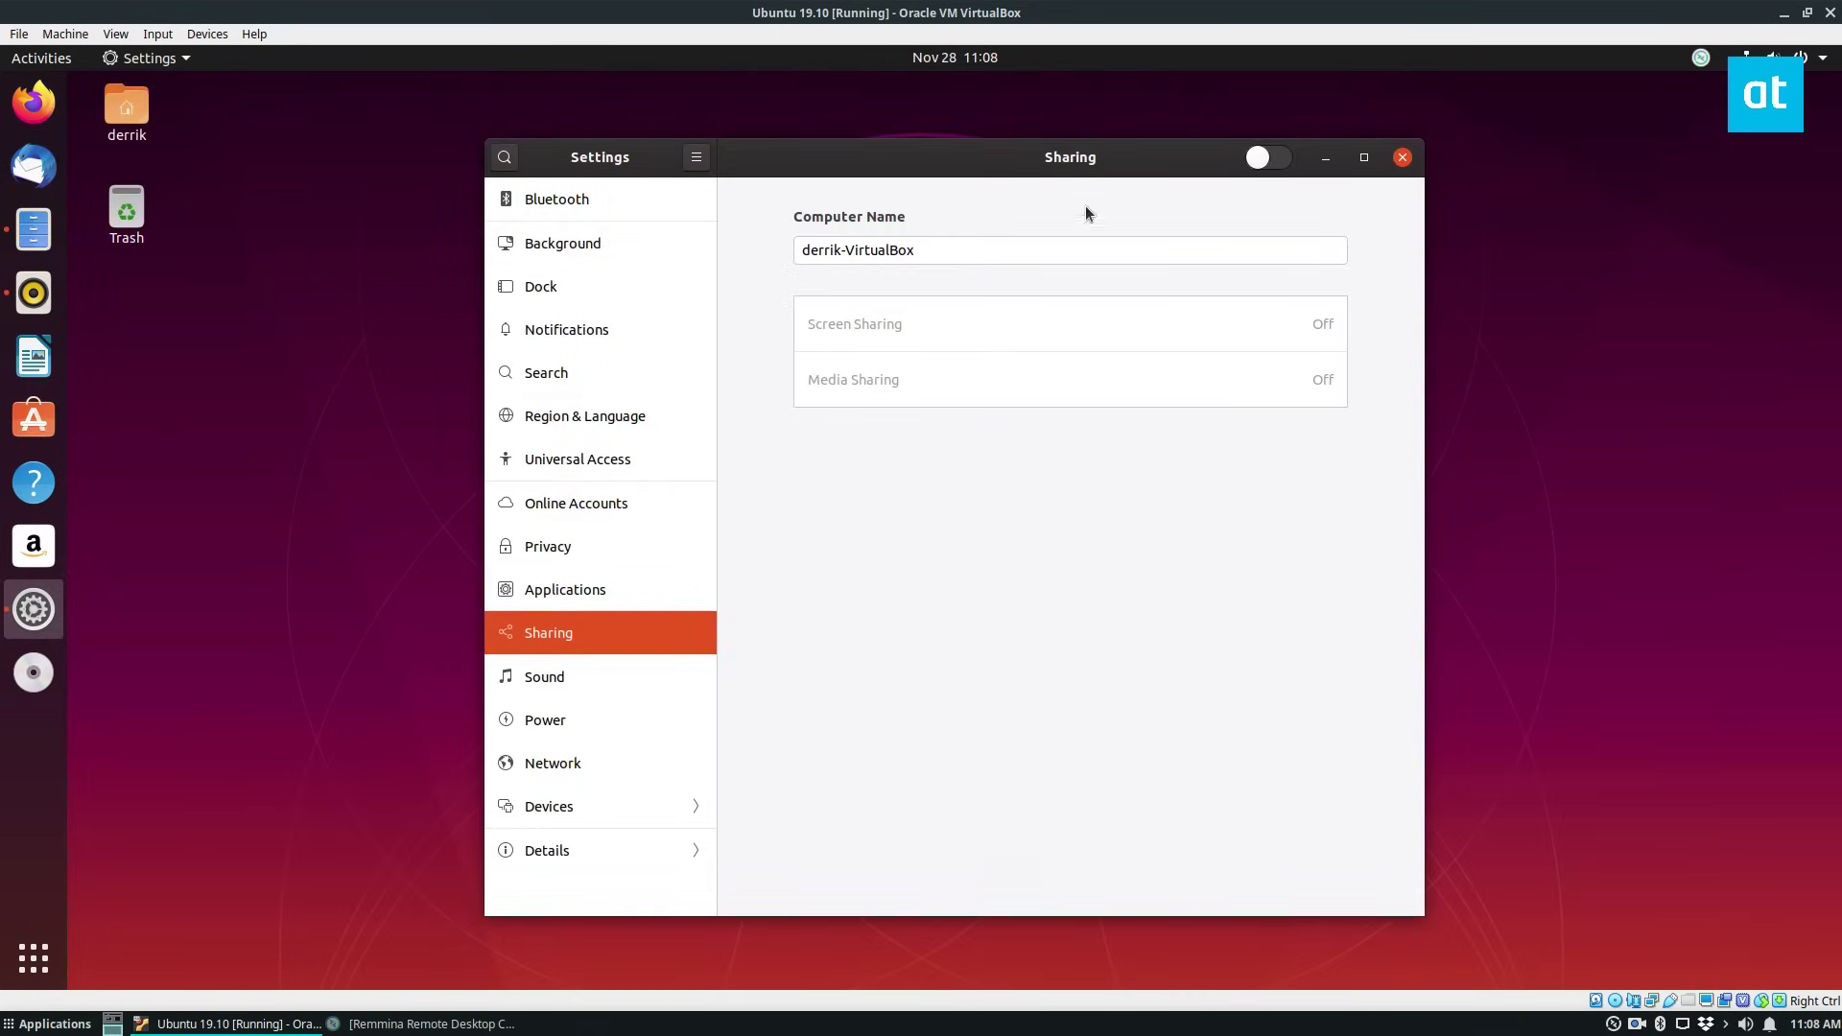
Step: Switch Sharing on and enable Screen Sharing on Wired connection 1 so it reads Active
click(1269, 159)
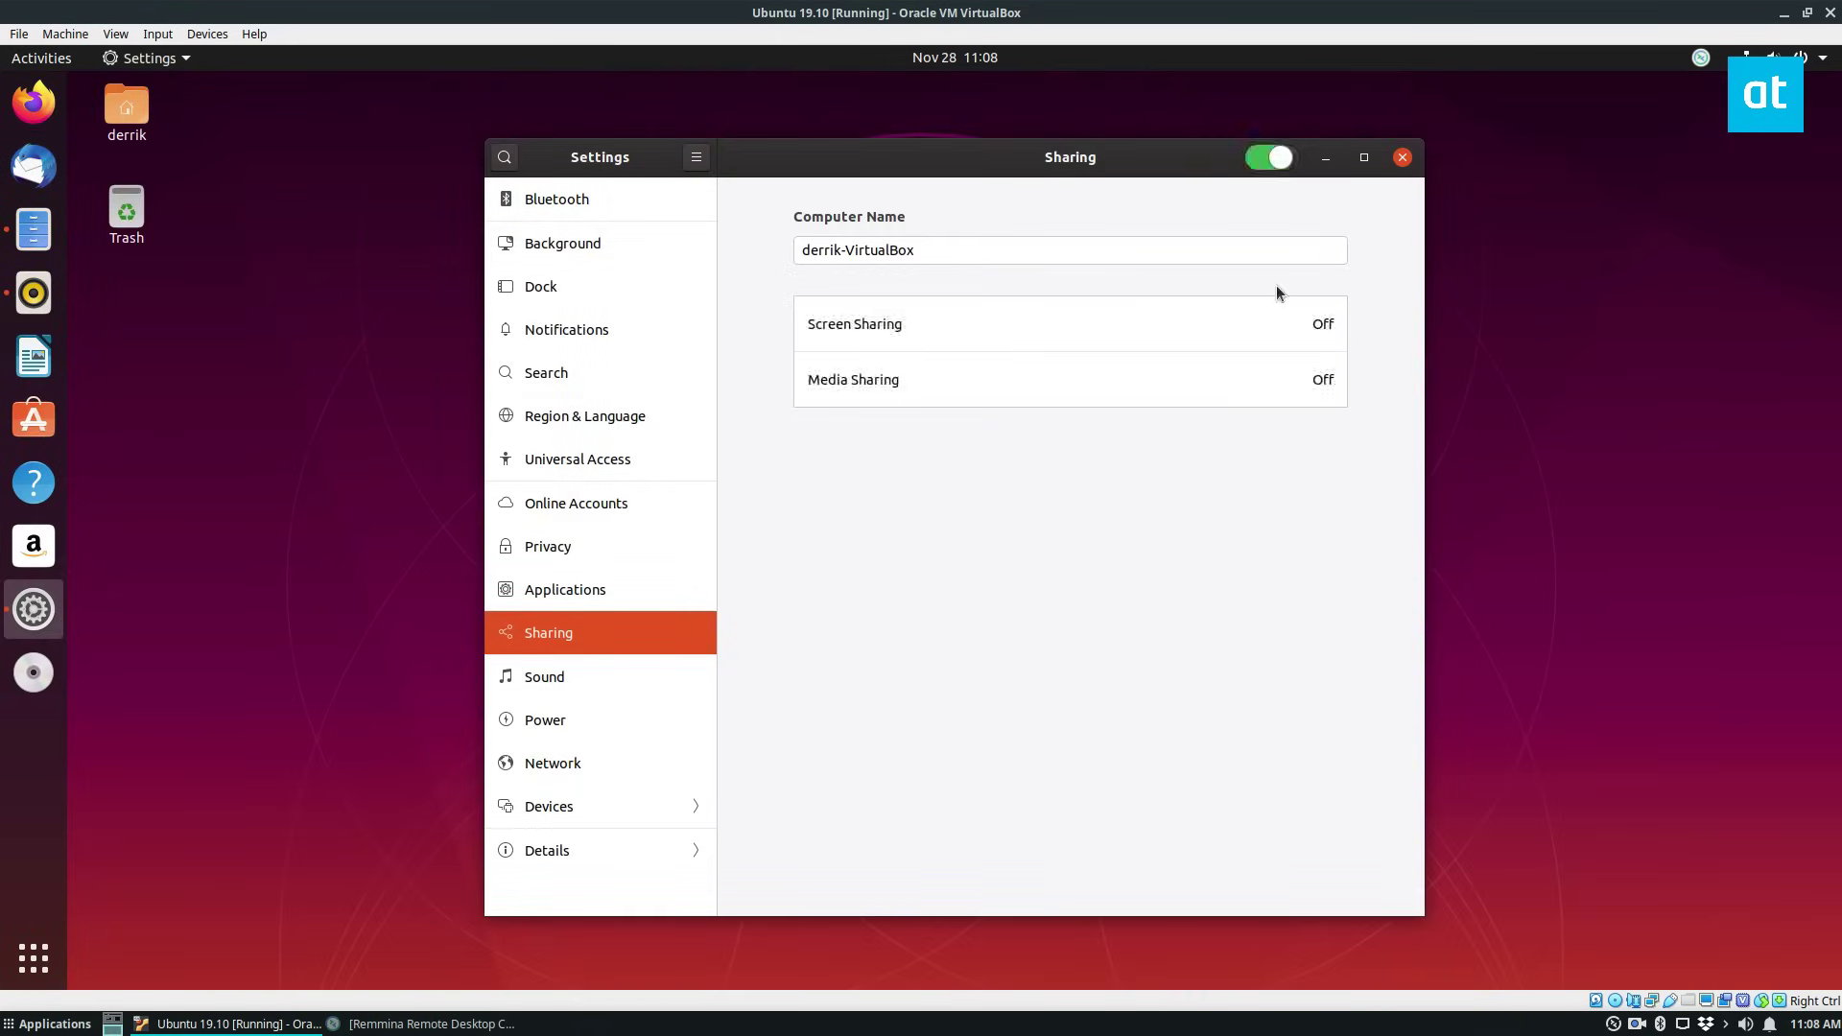
click(1173, 326)
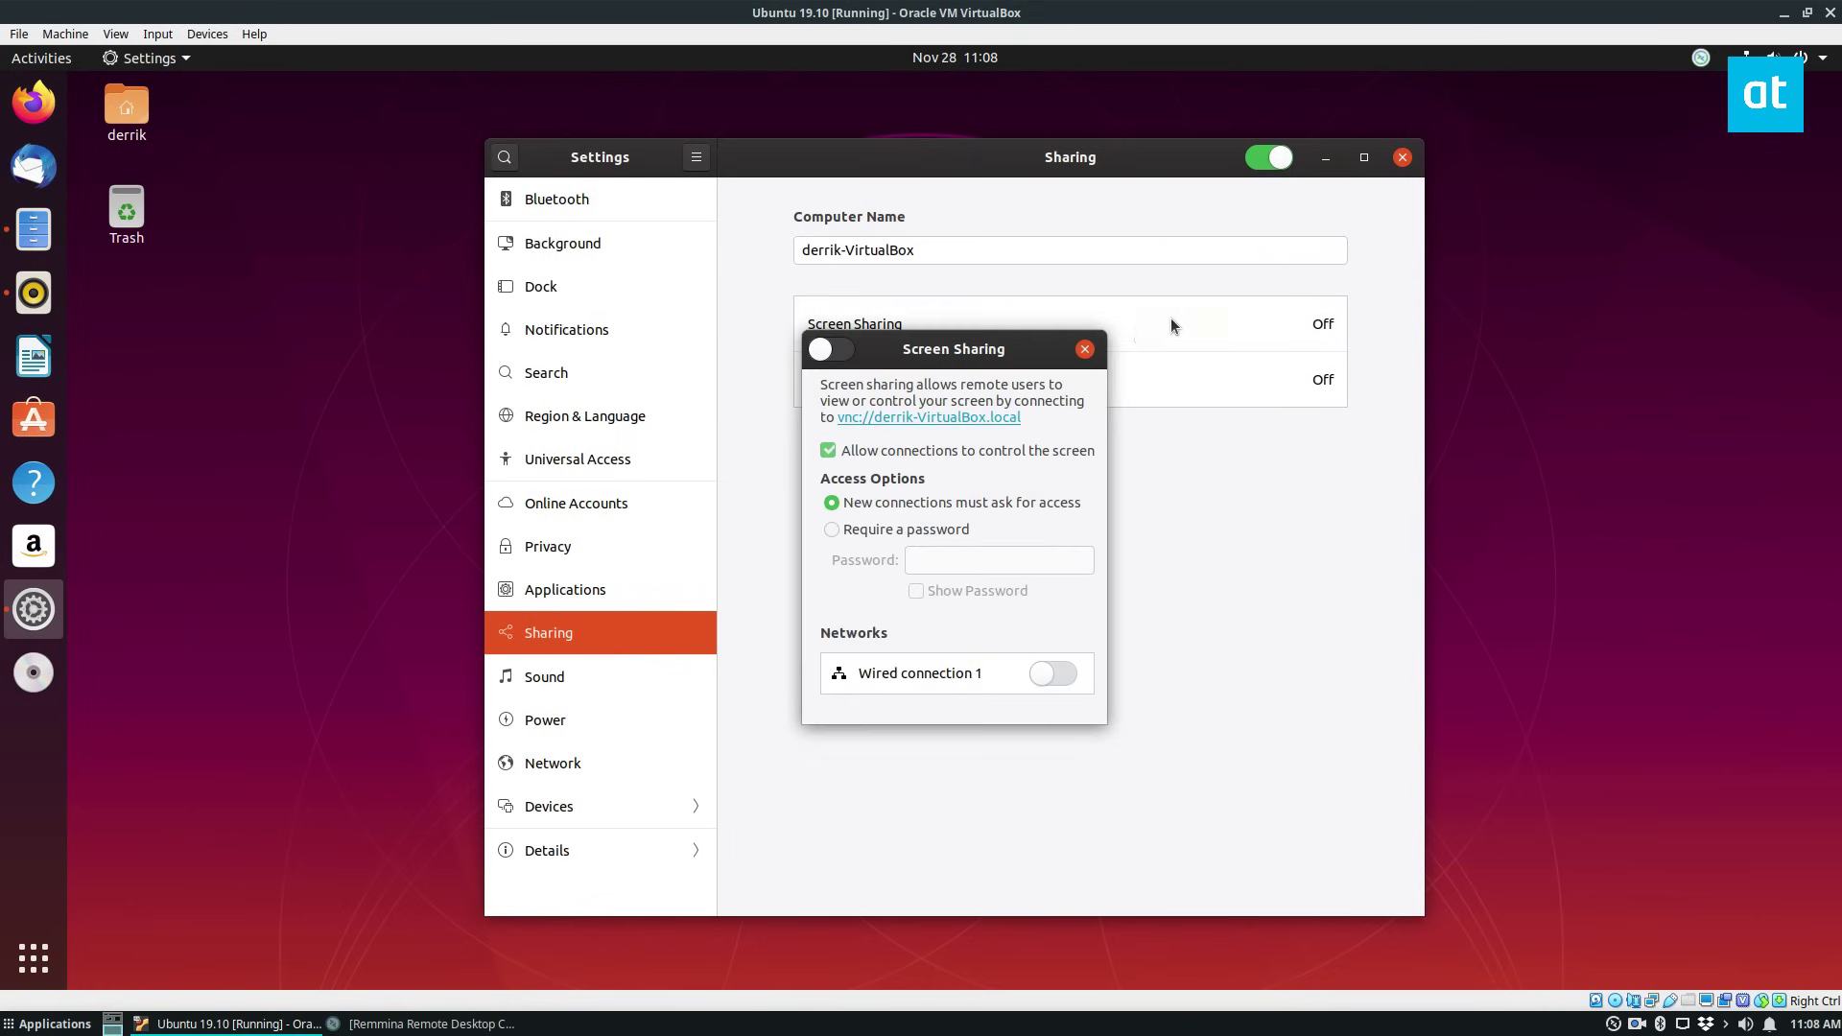
click(829, 351)
click(1085, 349)
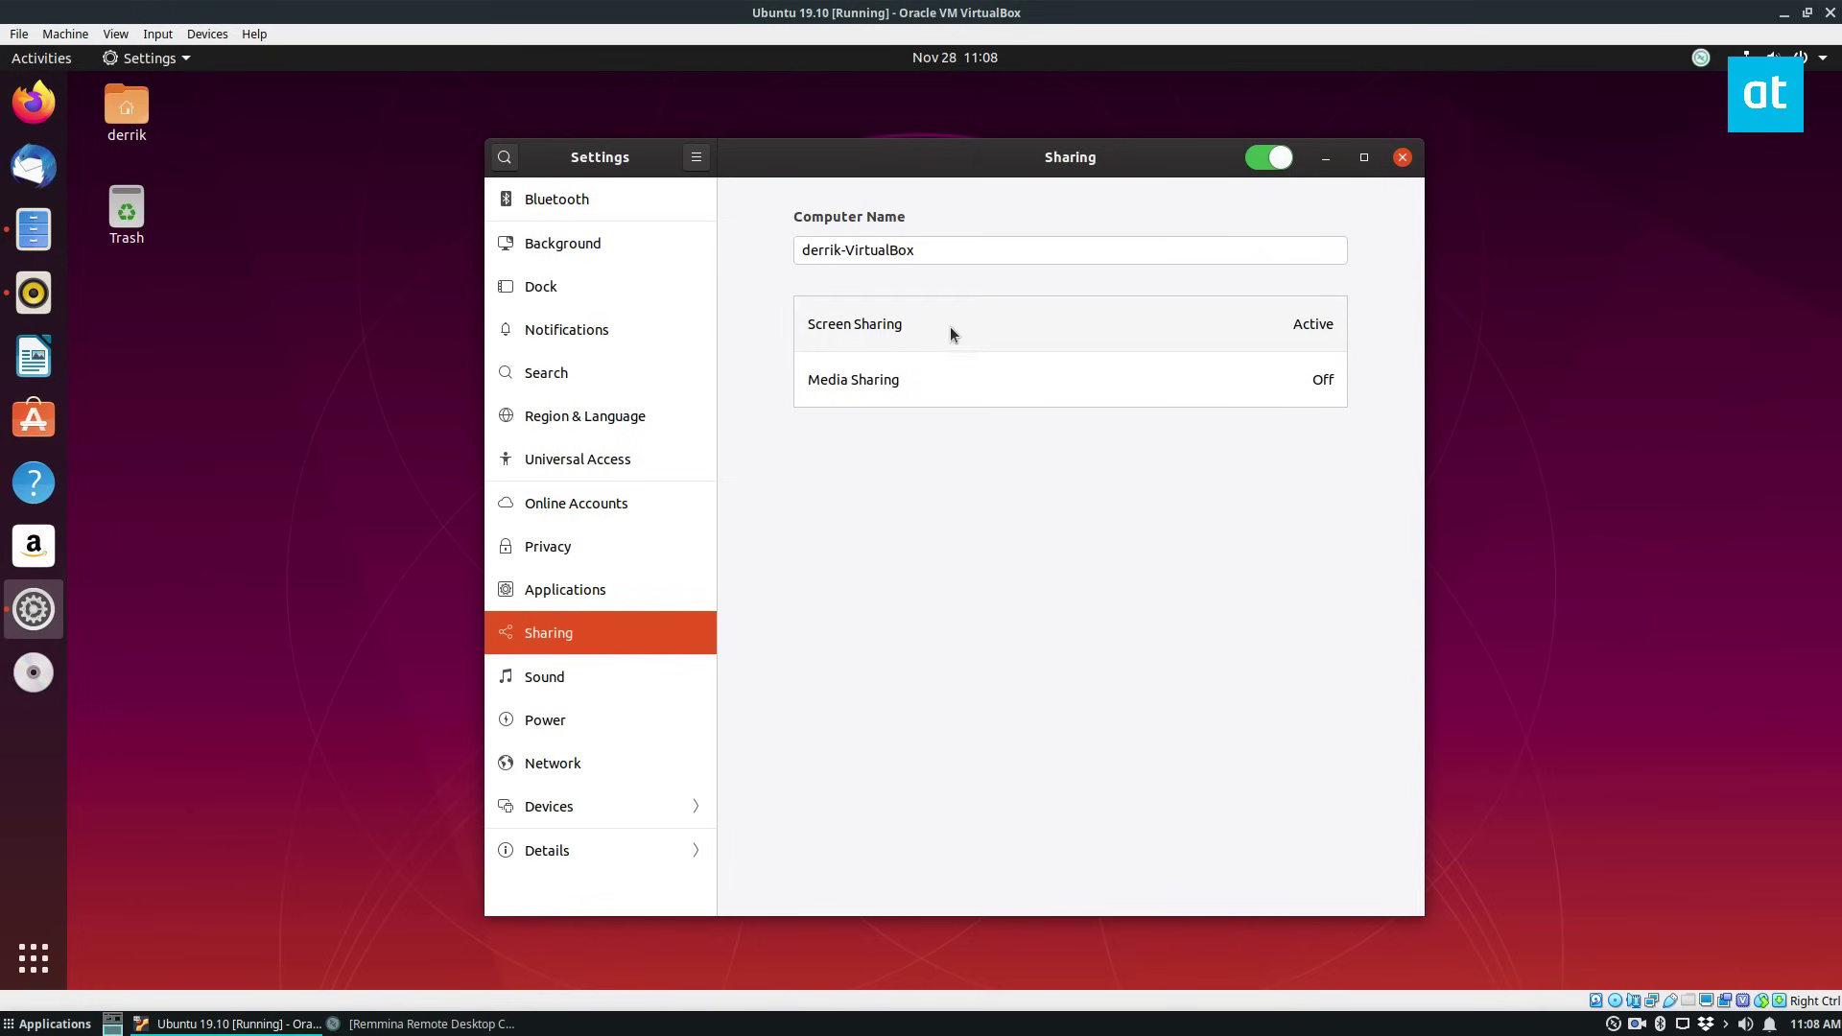
click(892, 325)
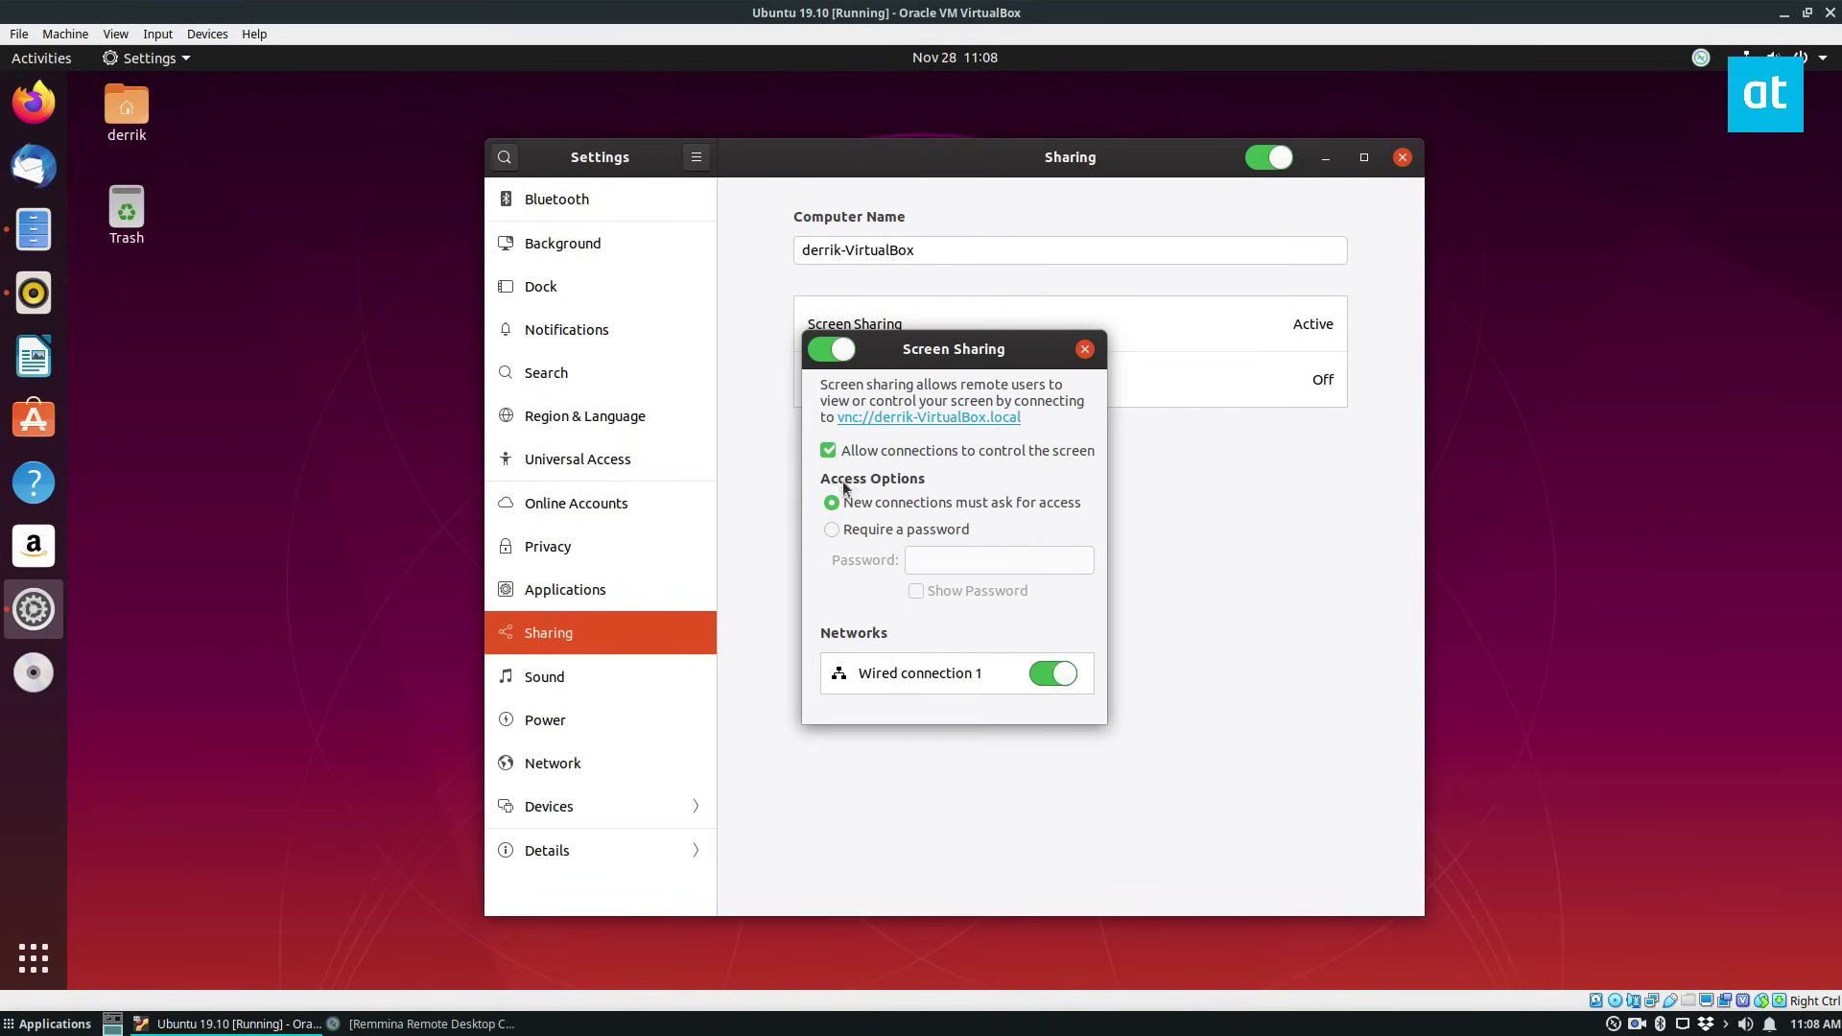
click(445, 1025)
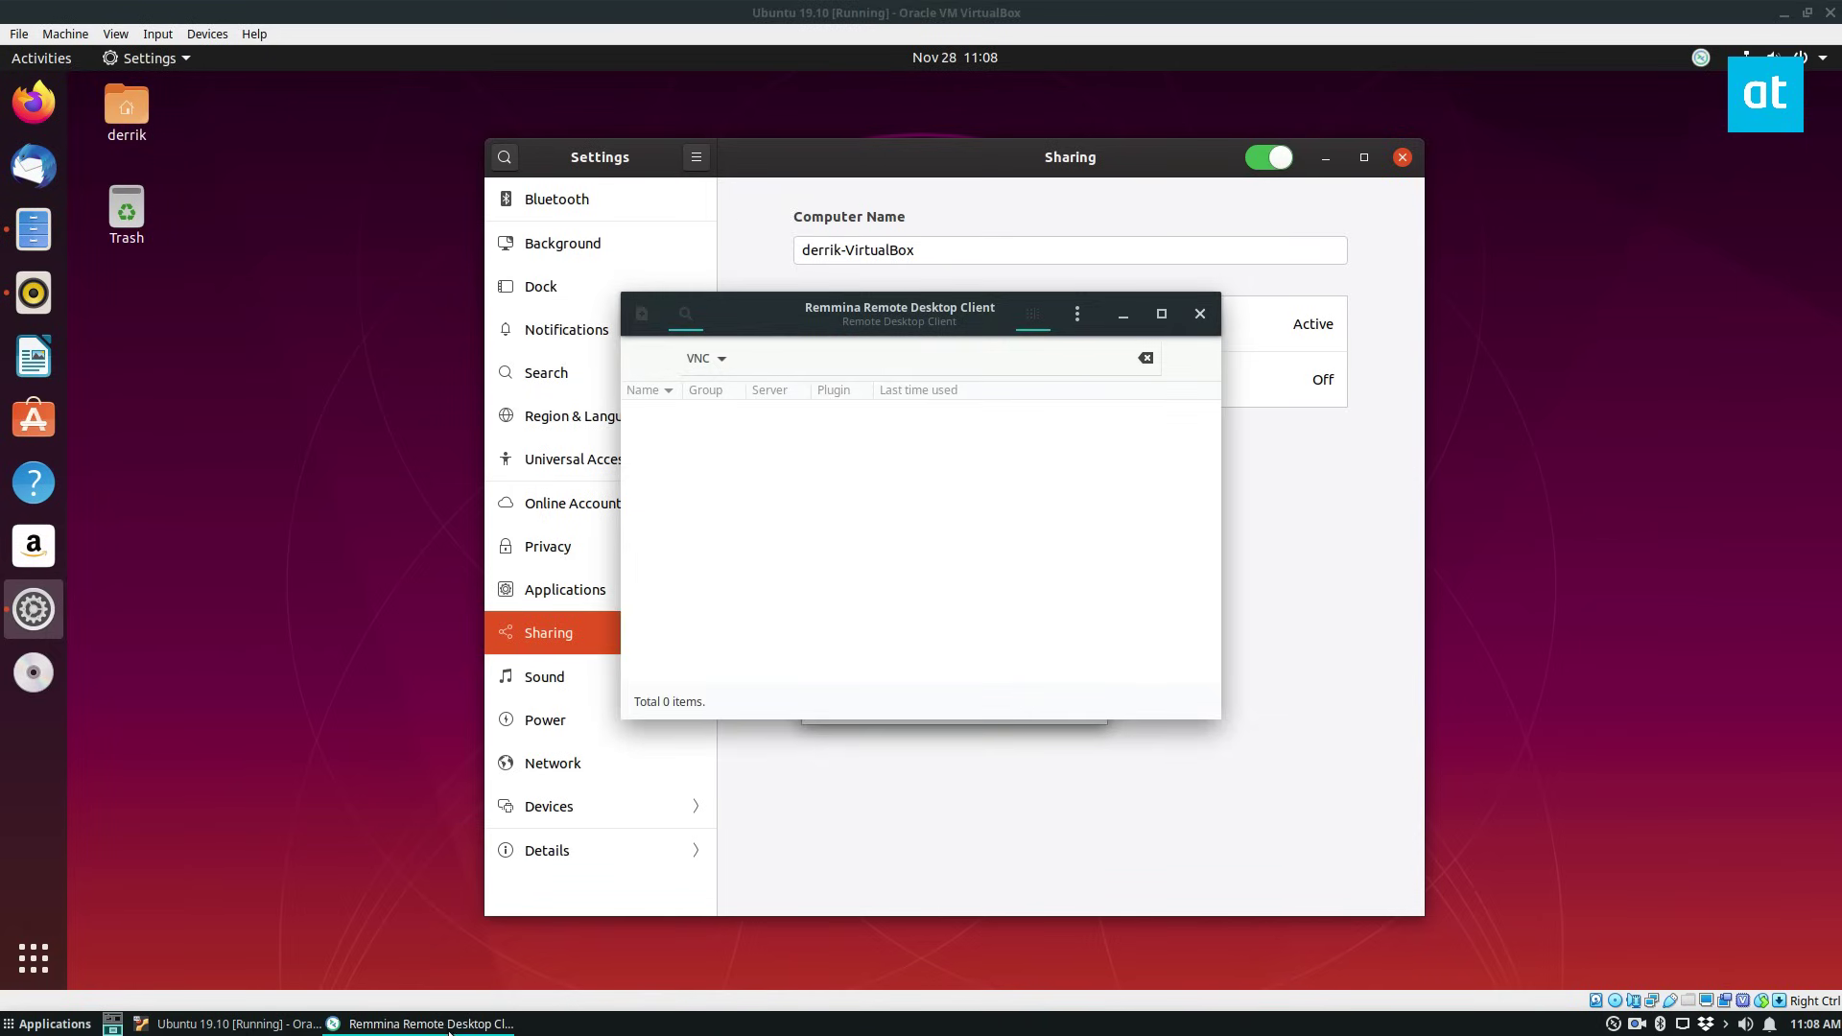
click(445, 1025)
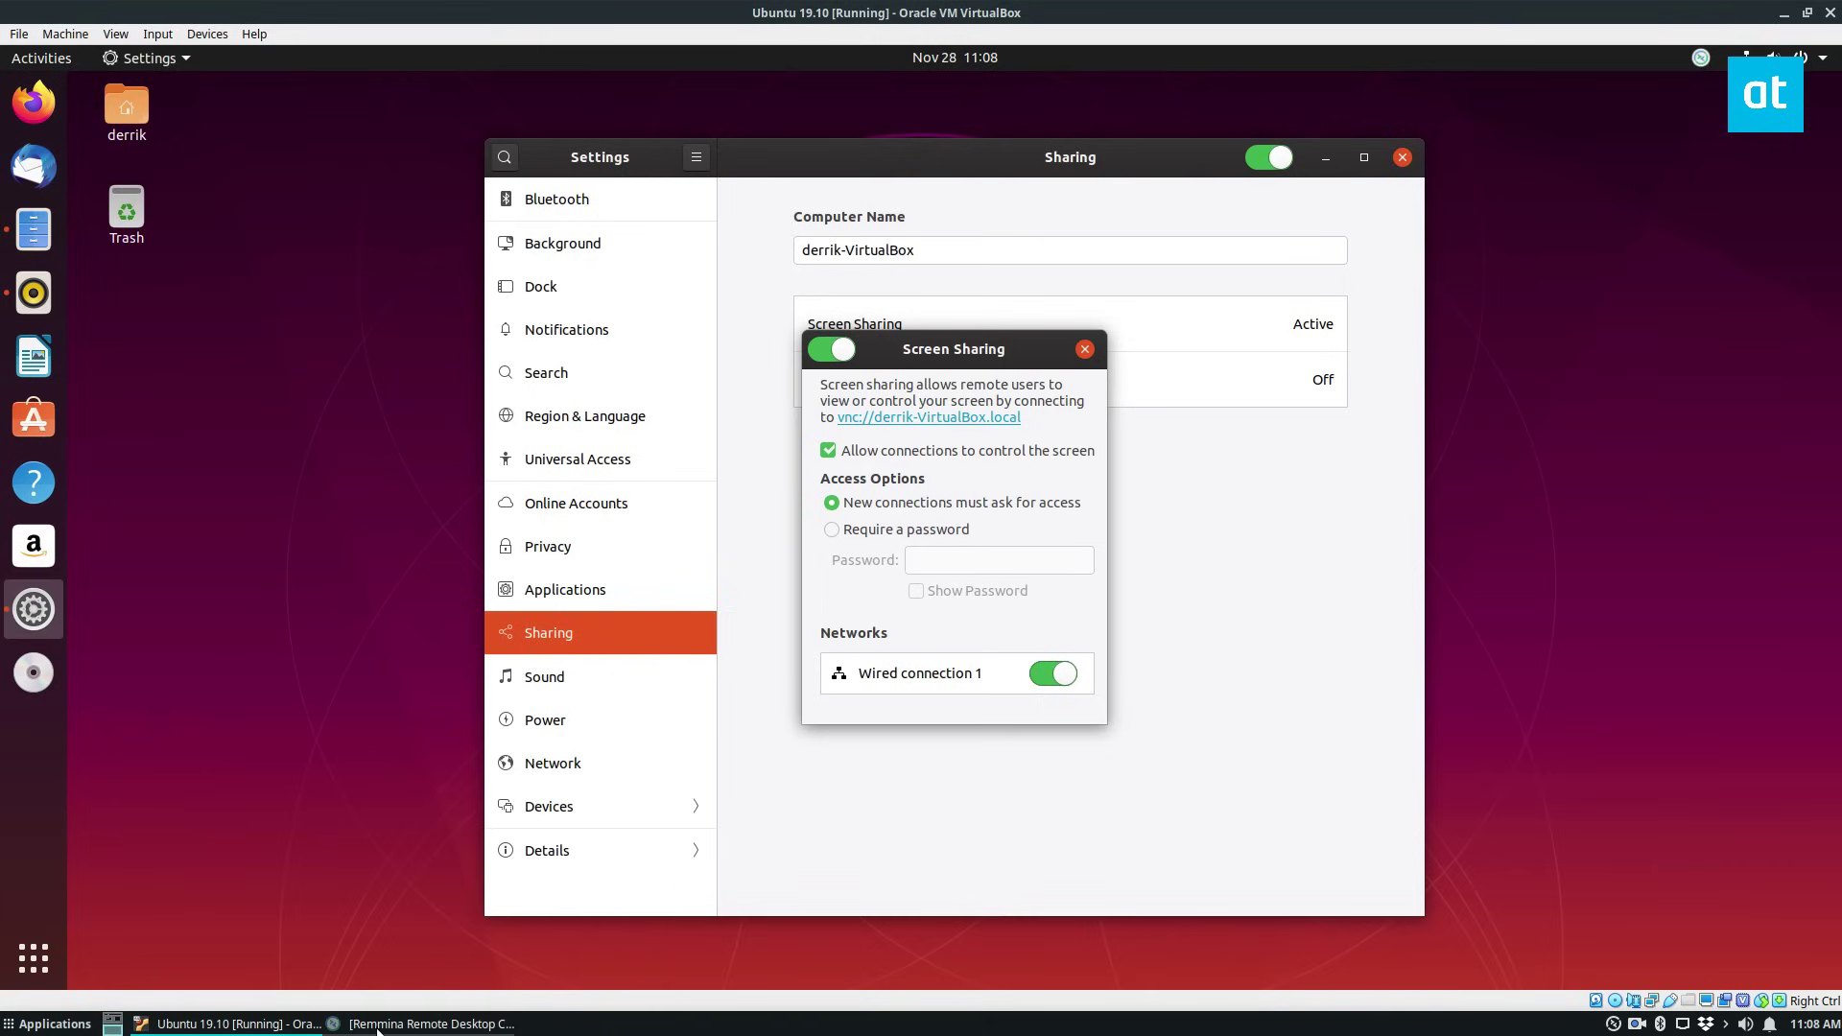
Step: Close Settings and start a Remmina VNC connection to derrik-VirtualBox
click(1084, 349)
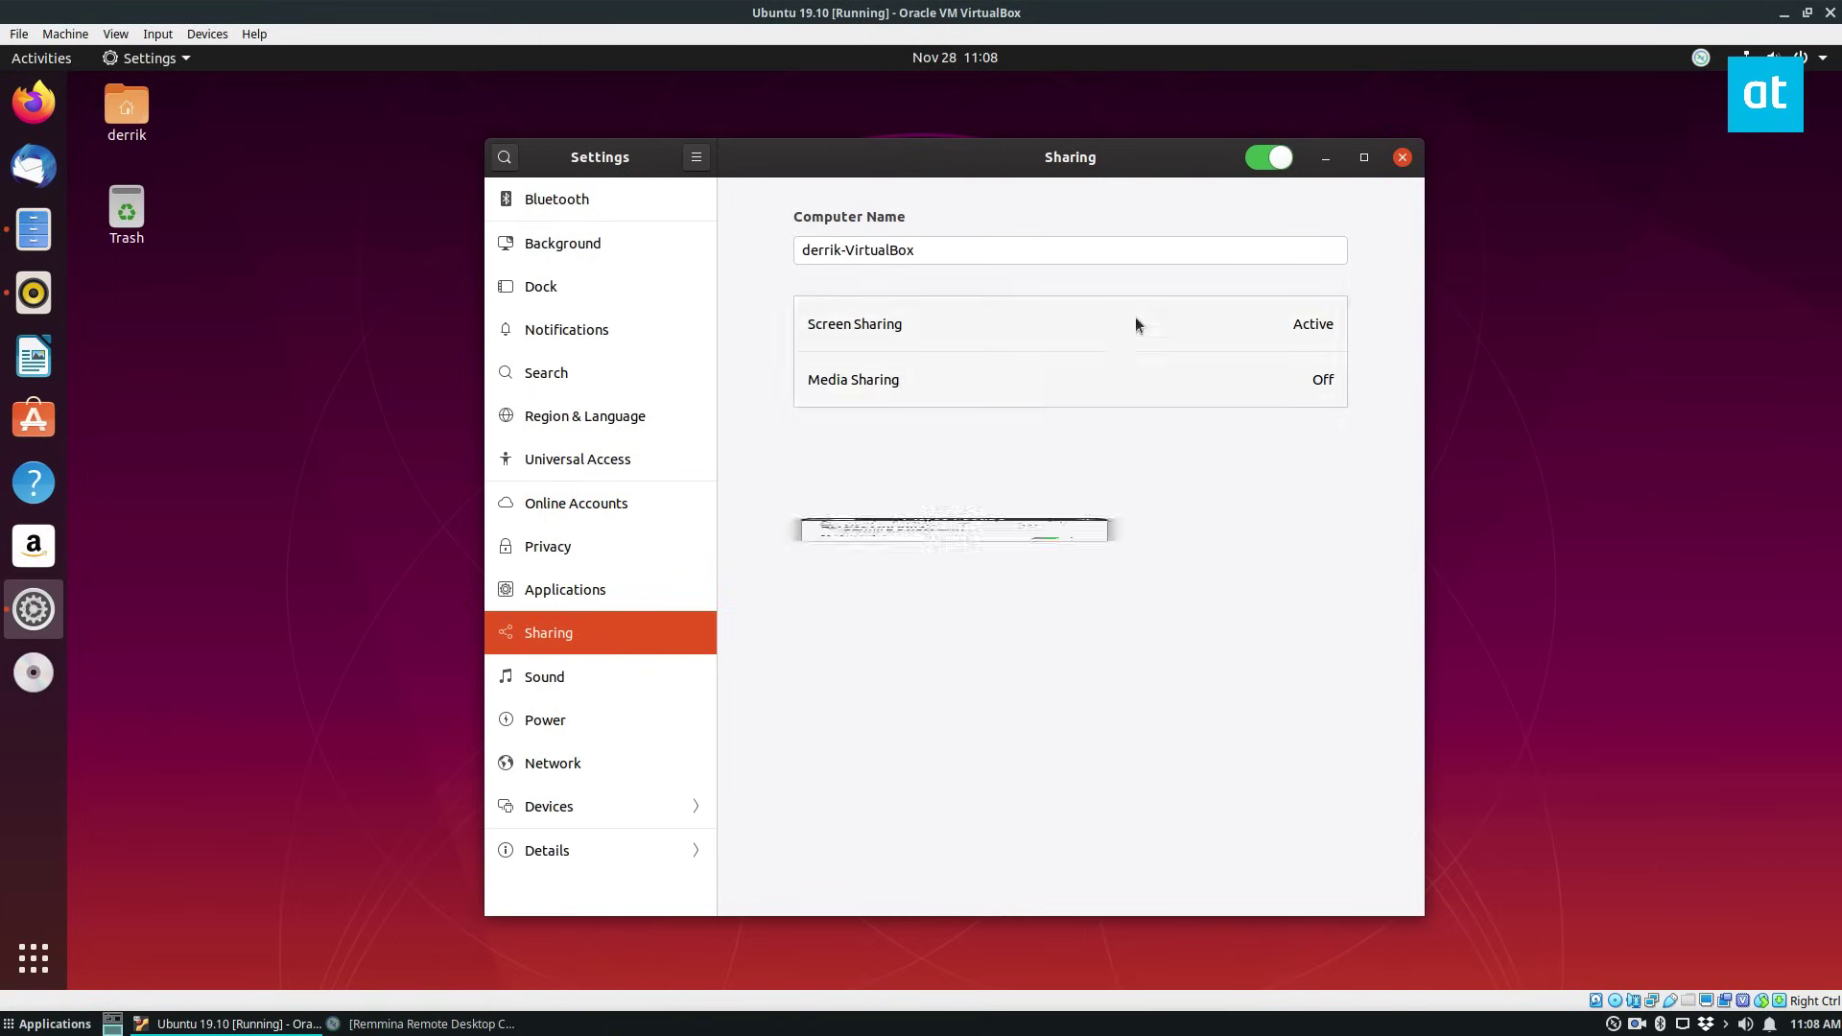
click(1406, 158)
click(427, 1024)
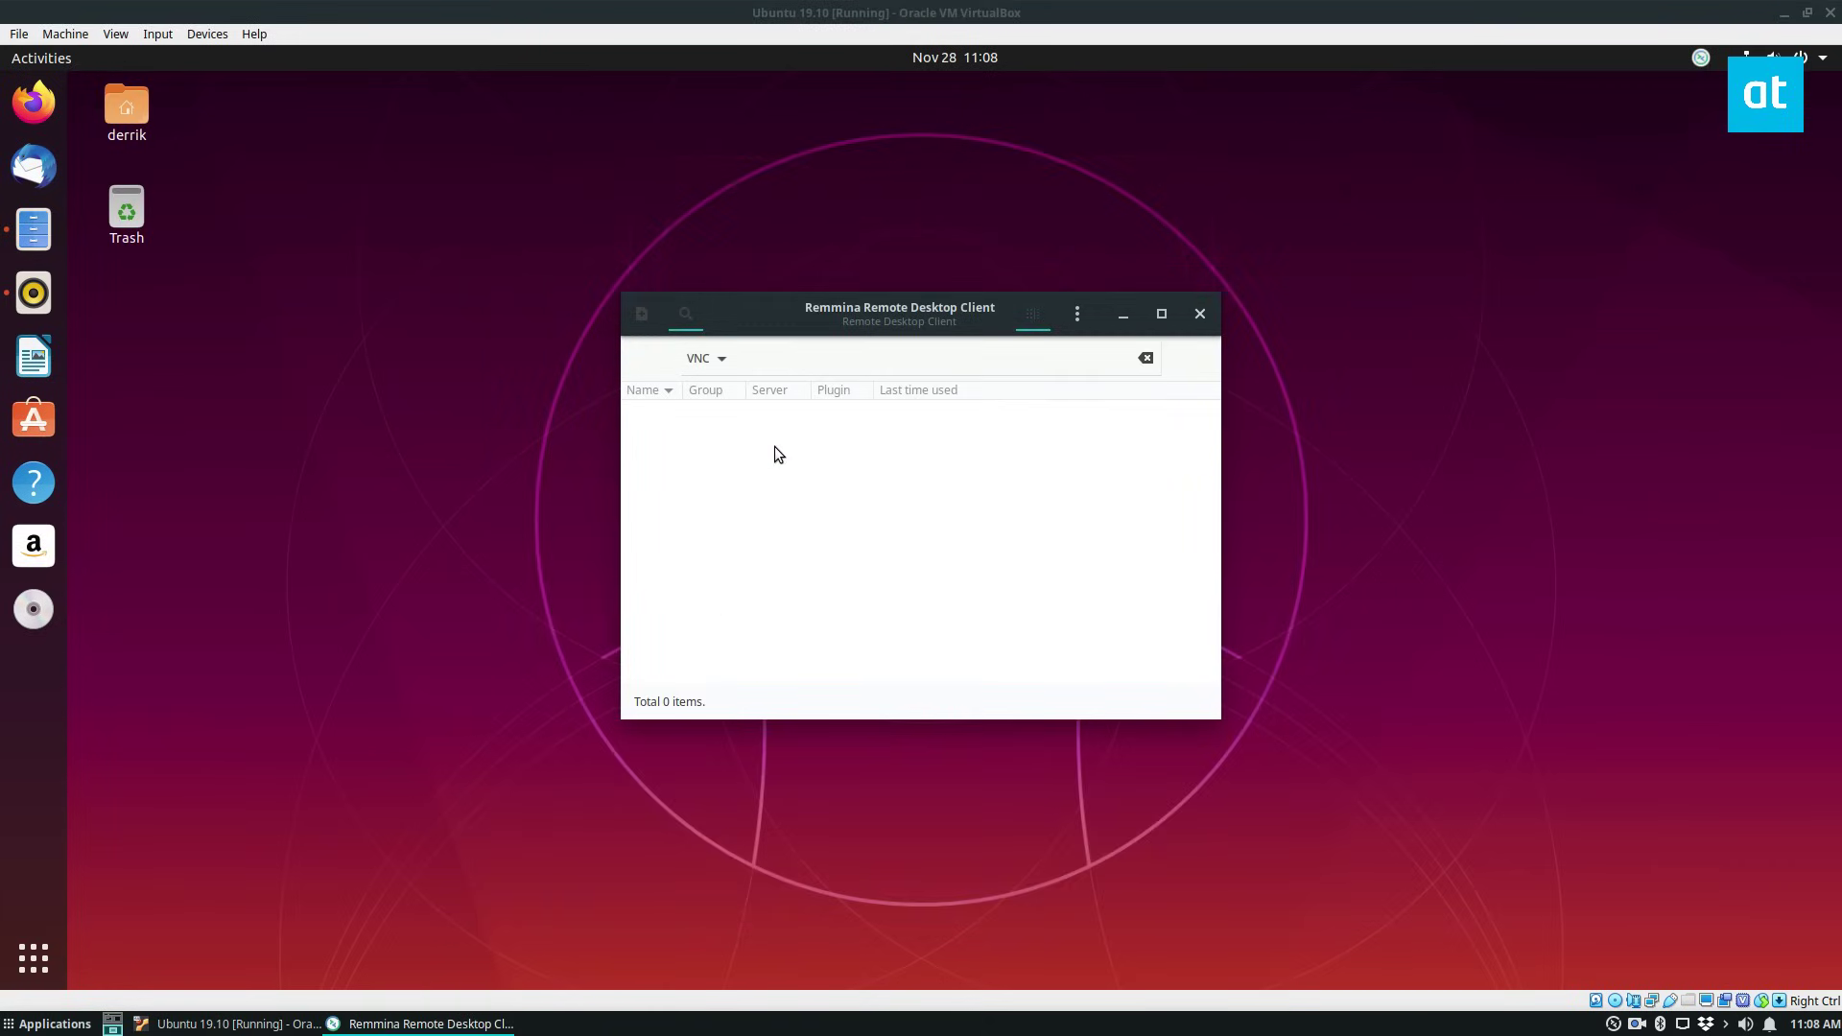
click(785, 366)
text(derrik-VirtualBox)
key(Return)
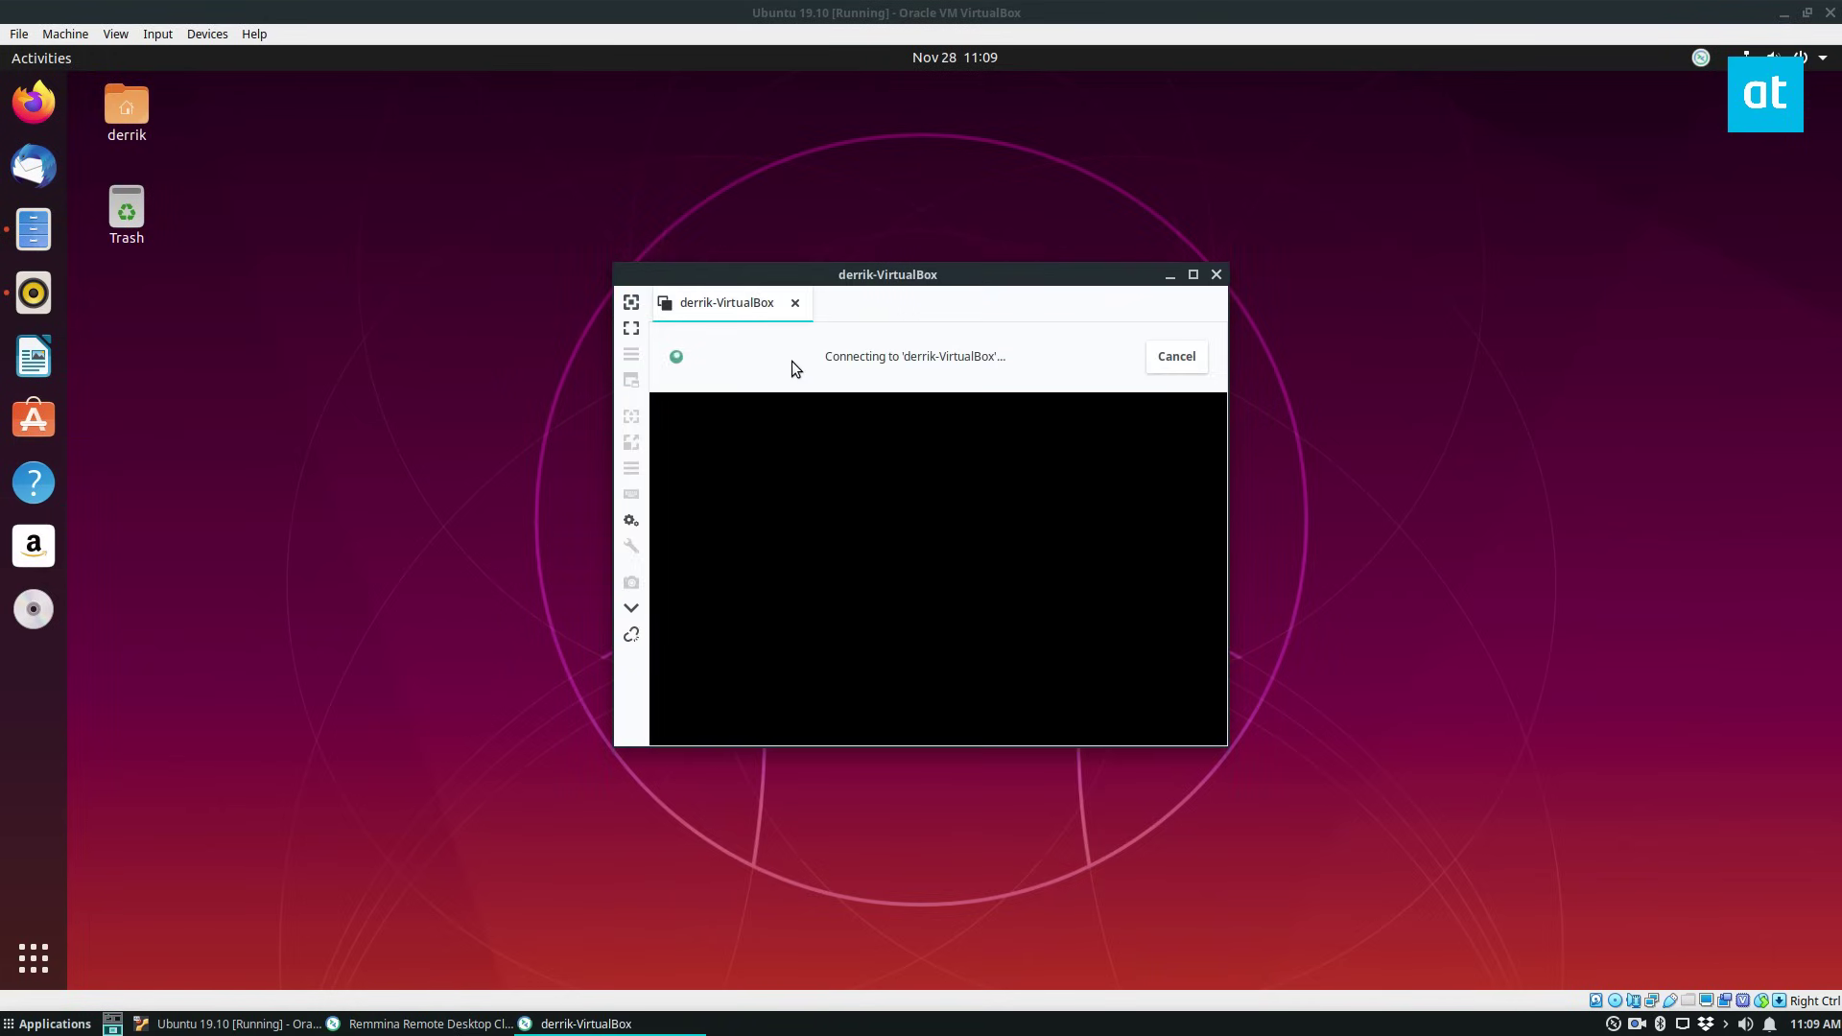
drag(852, 274, 532, 363)
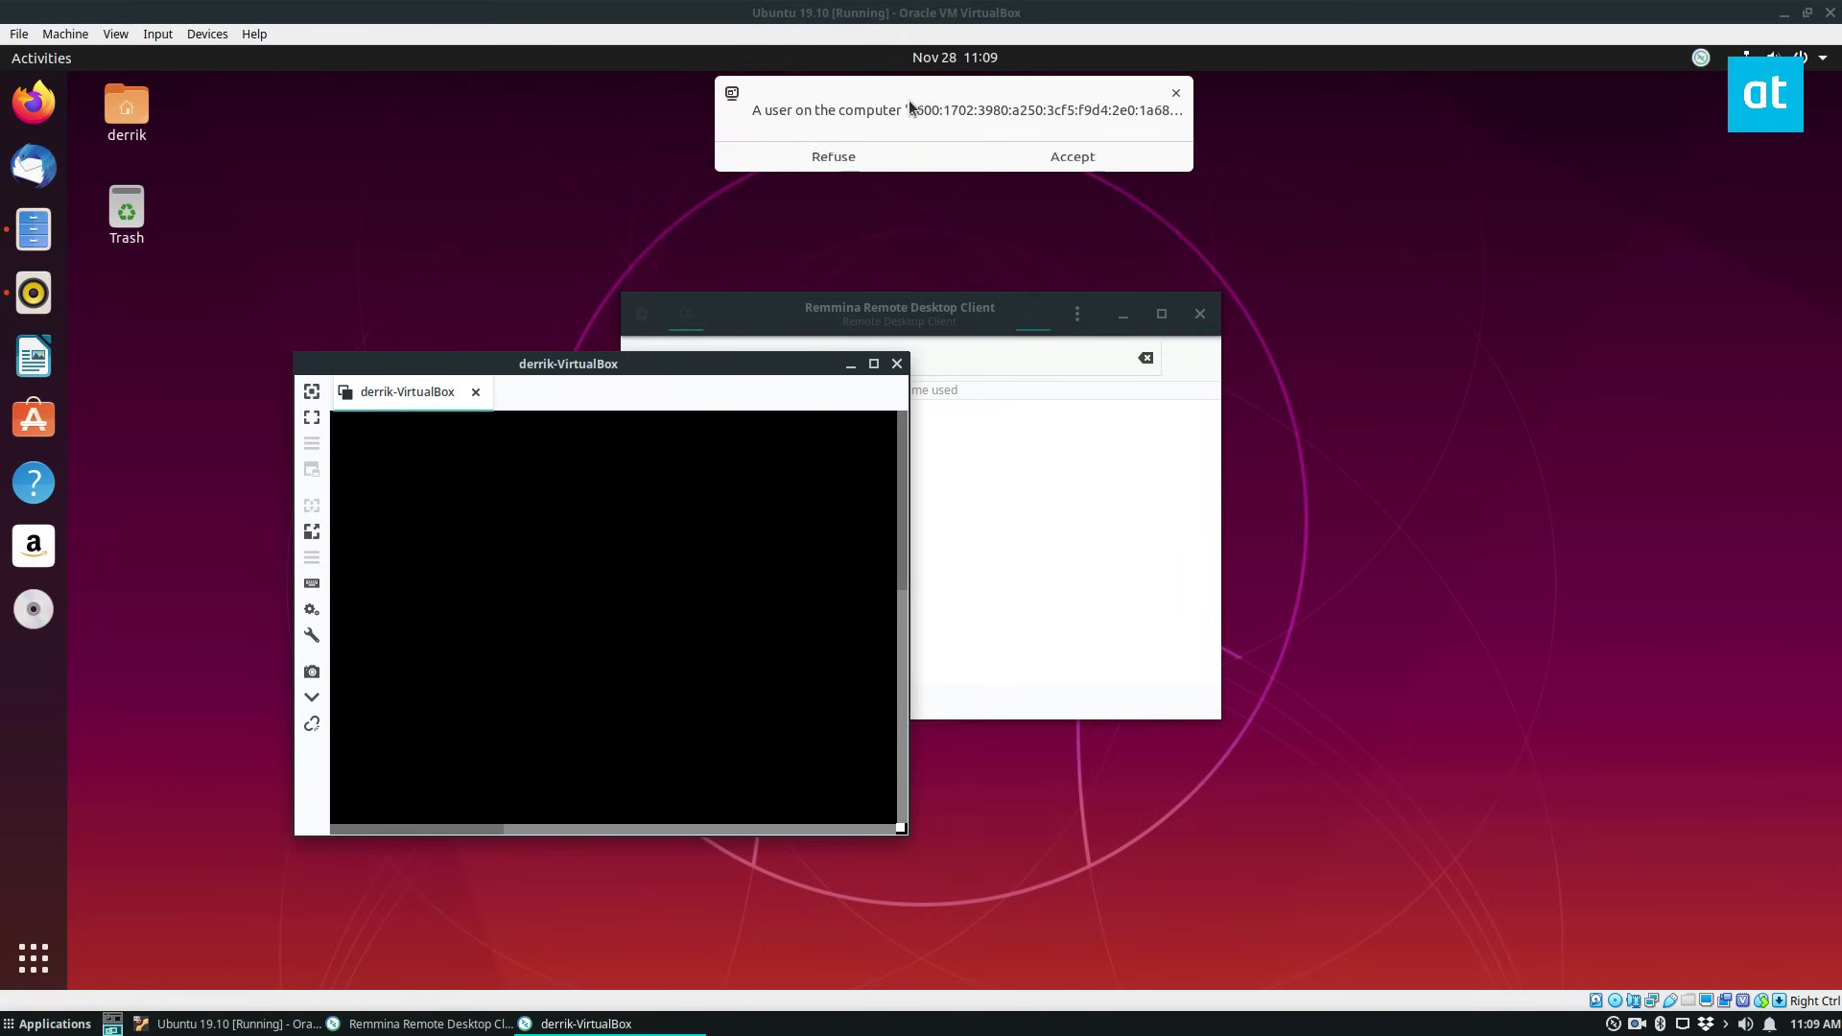
Step: Accept the incoming screen sharing request and restore the remote desktop viewer
click(1069, 161)
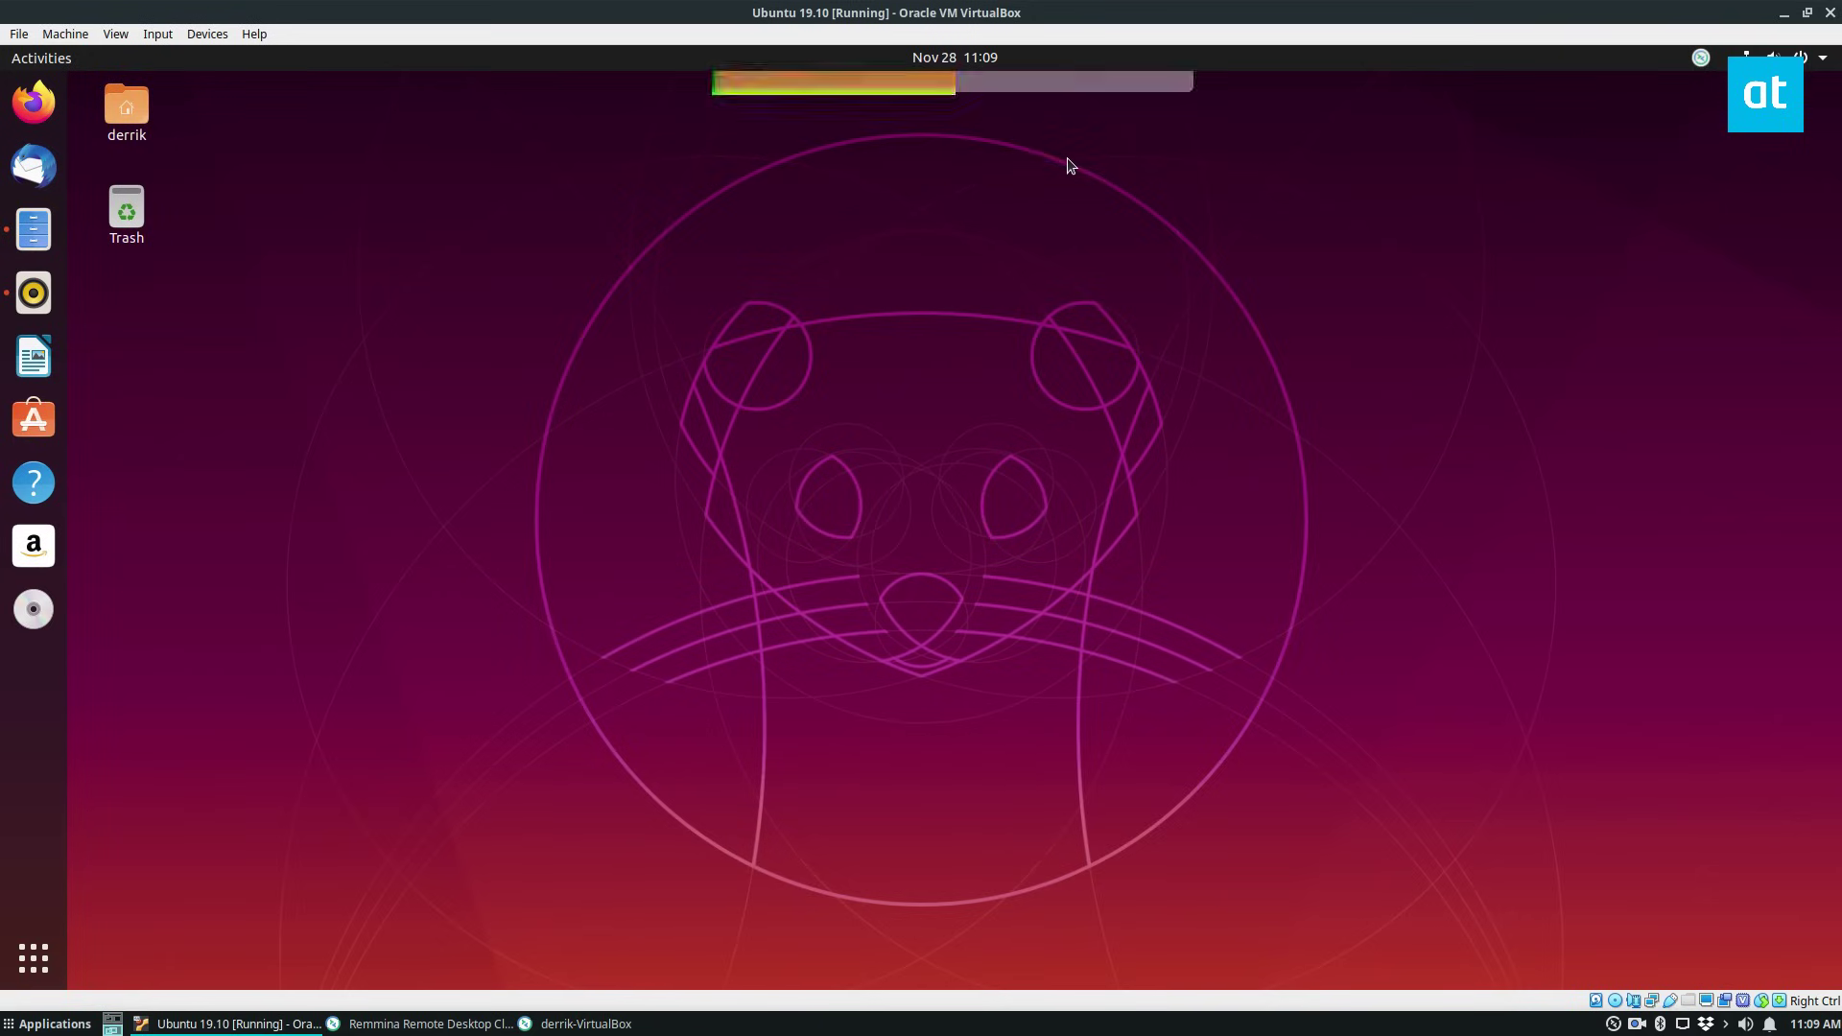
click(956, 58)
key(Escape)
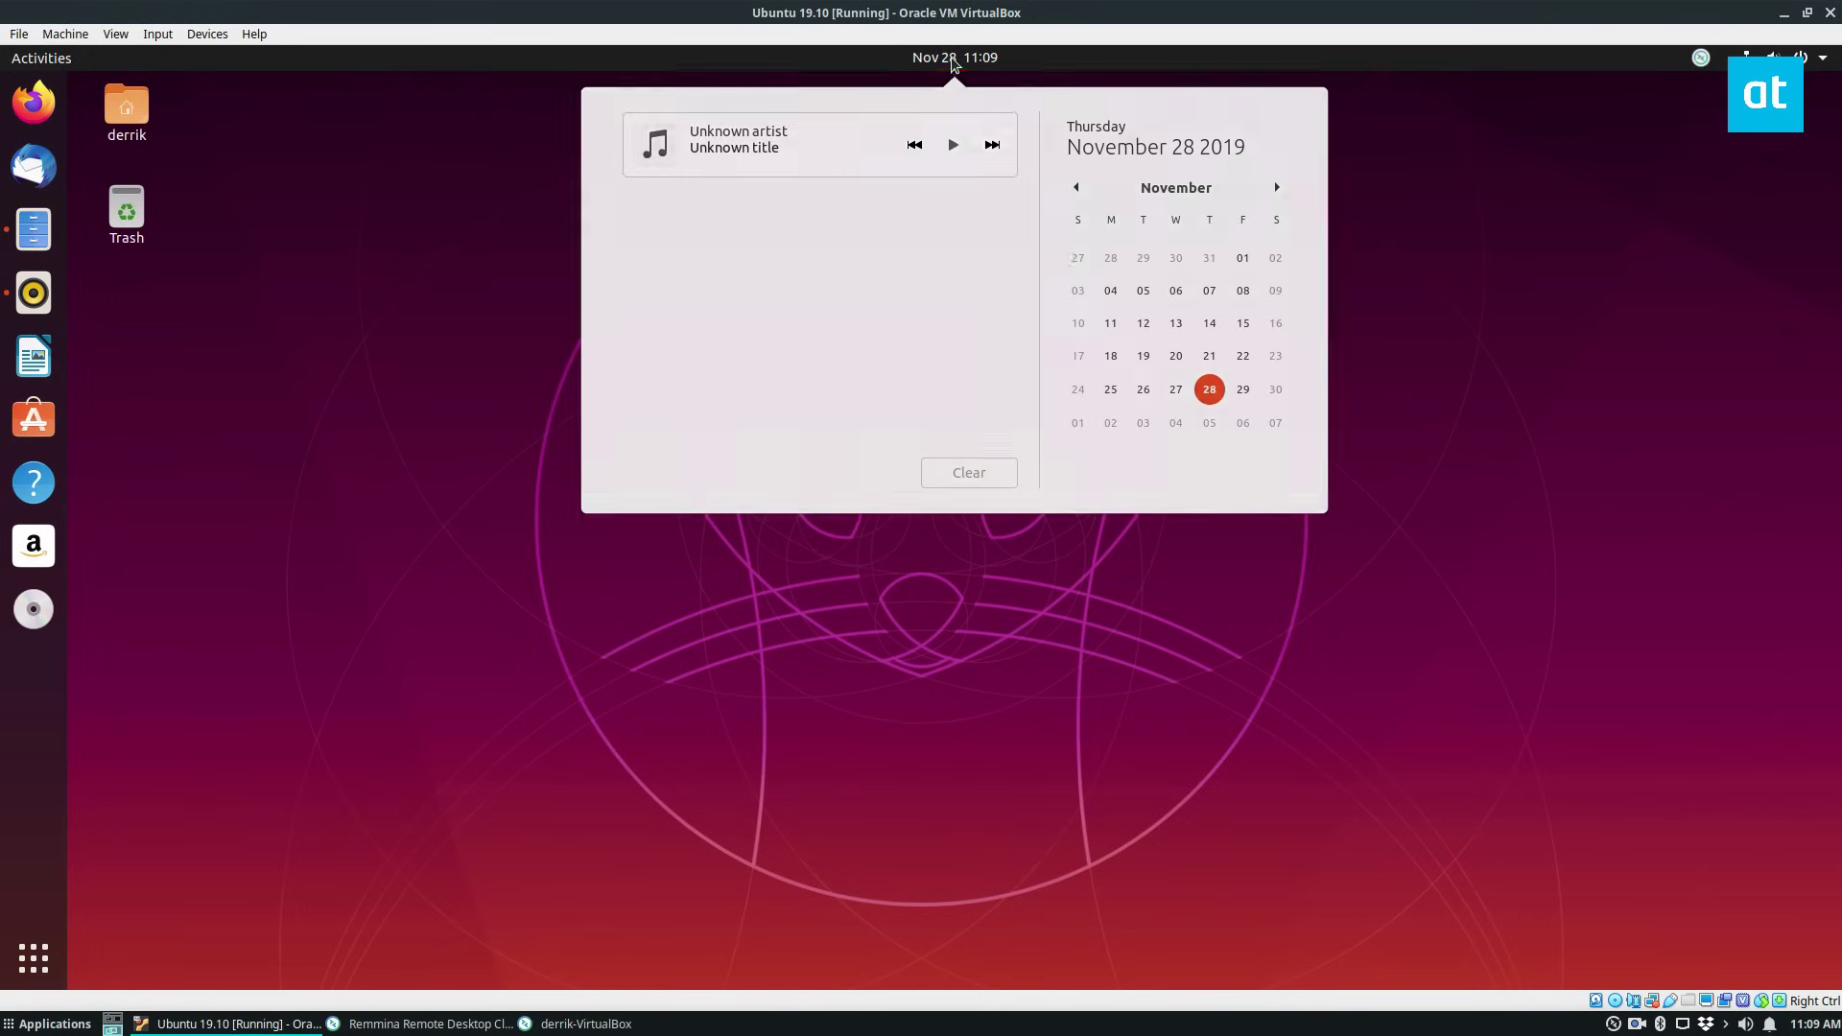
click(584, 1024)
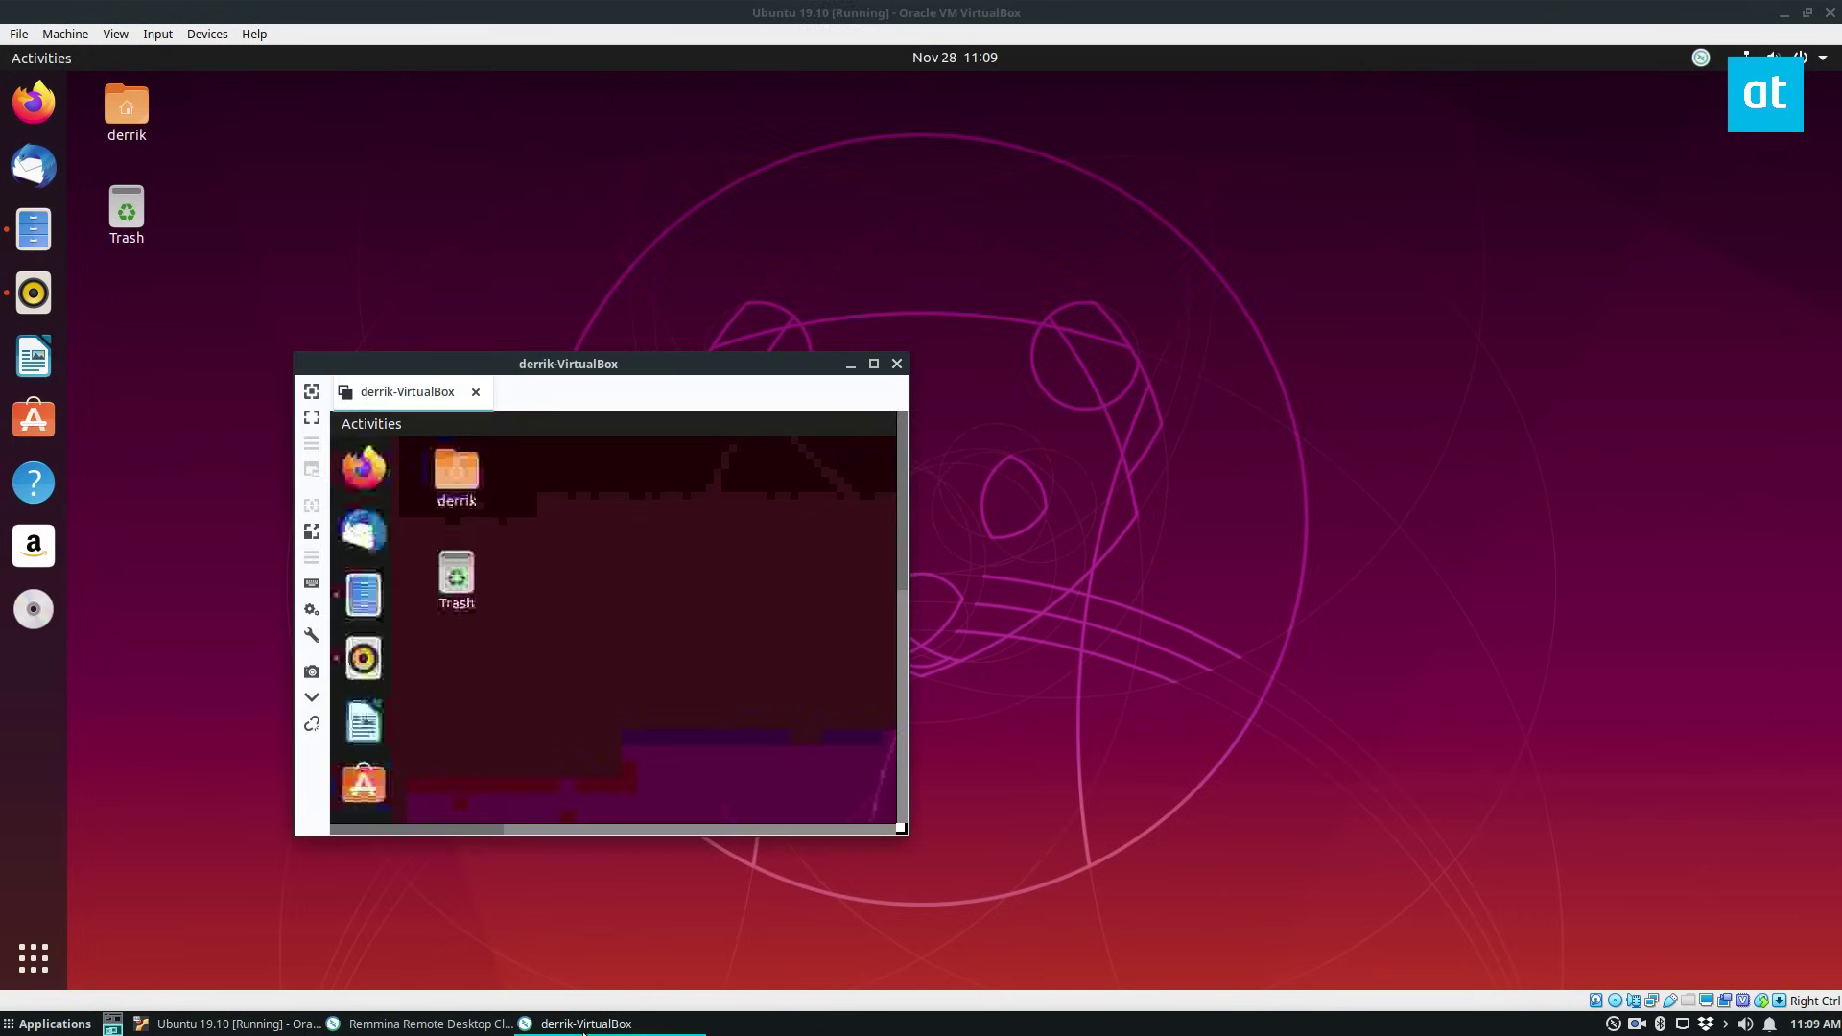
Step: Enlarge the viewer and set Remmina's connection quality to Best (slowest)
click(873, 364)
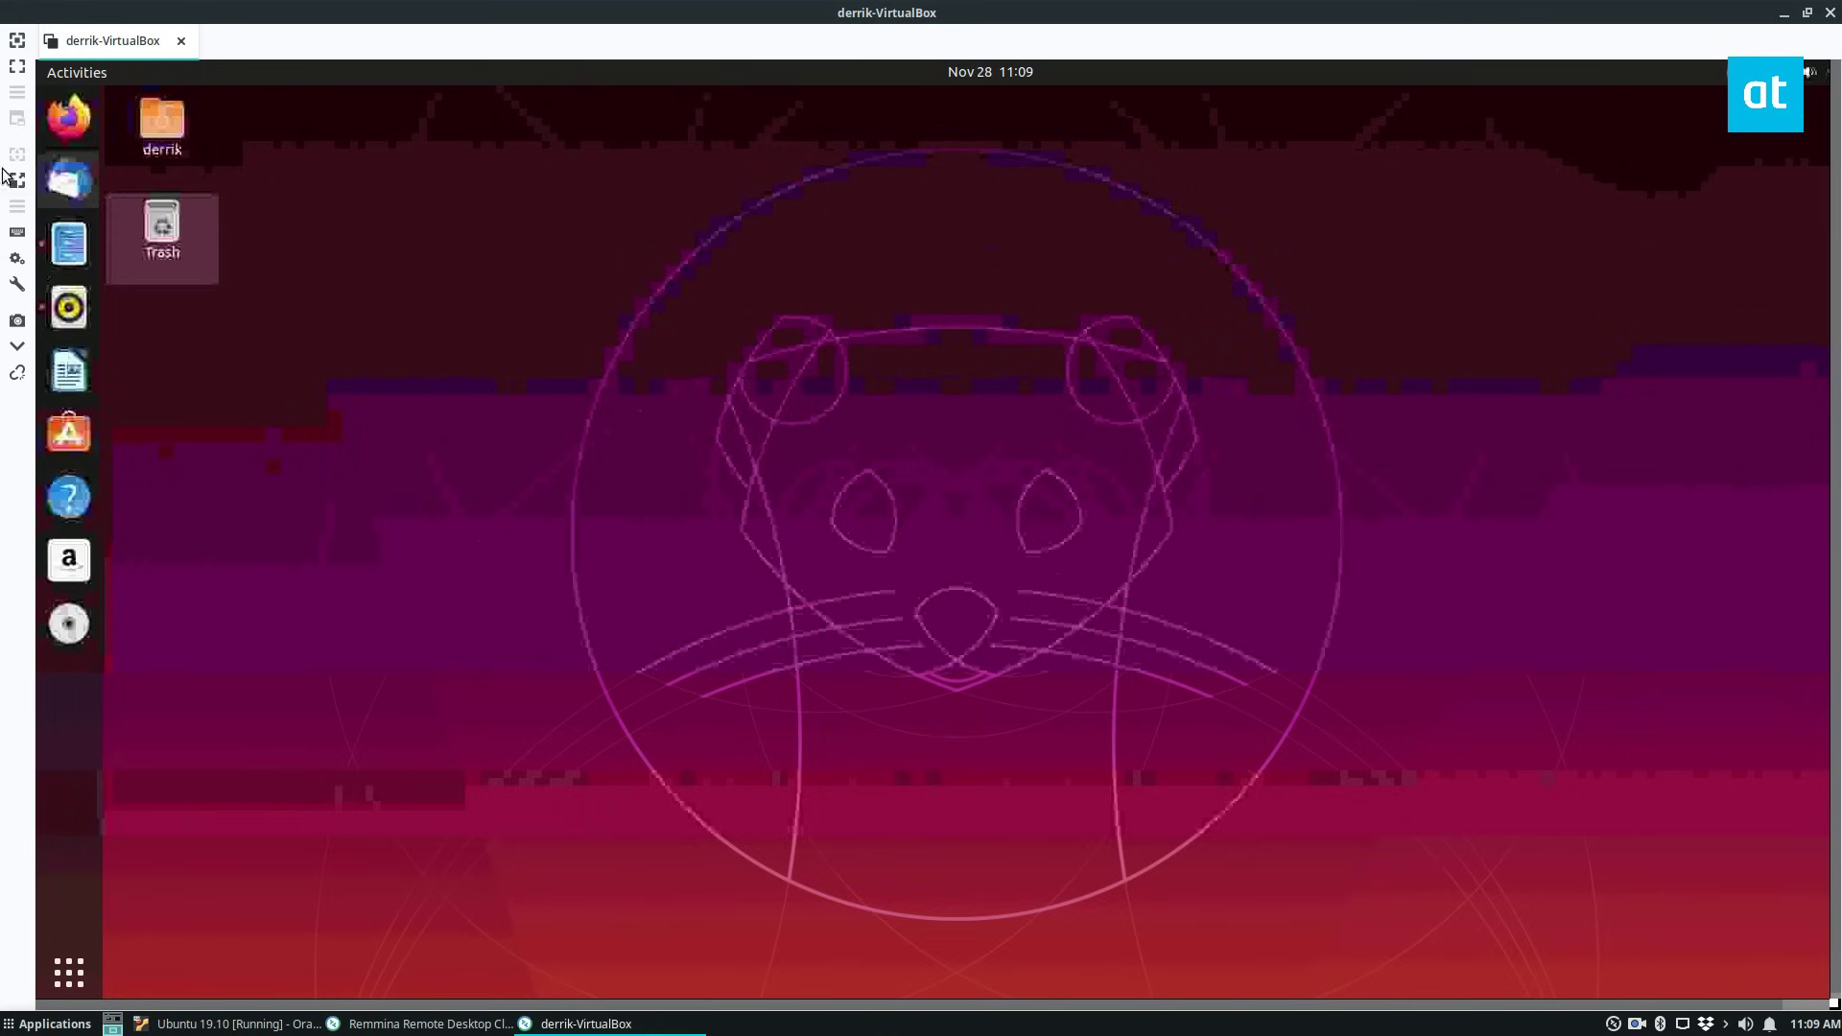
click(17, 259)
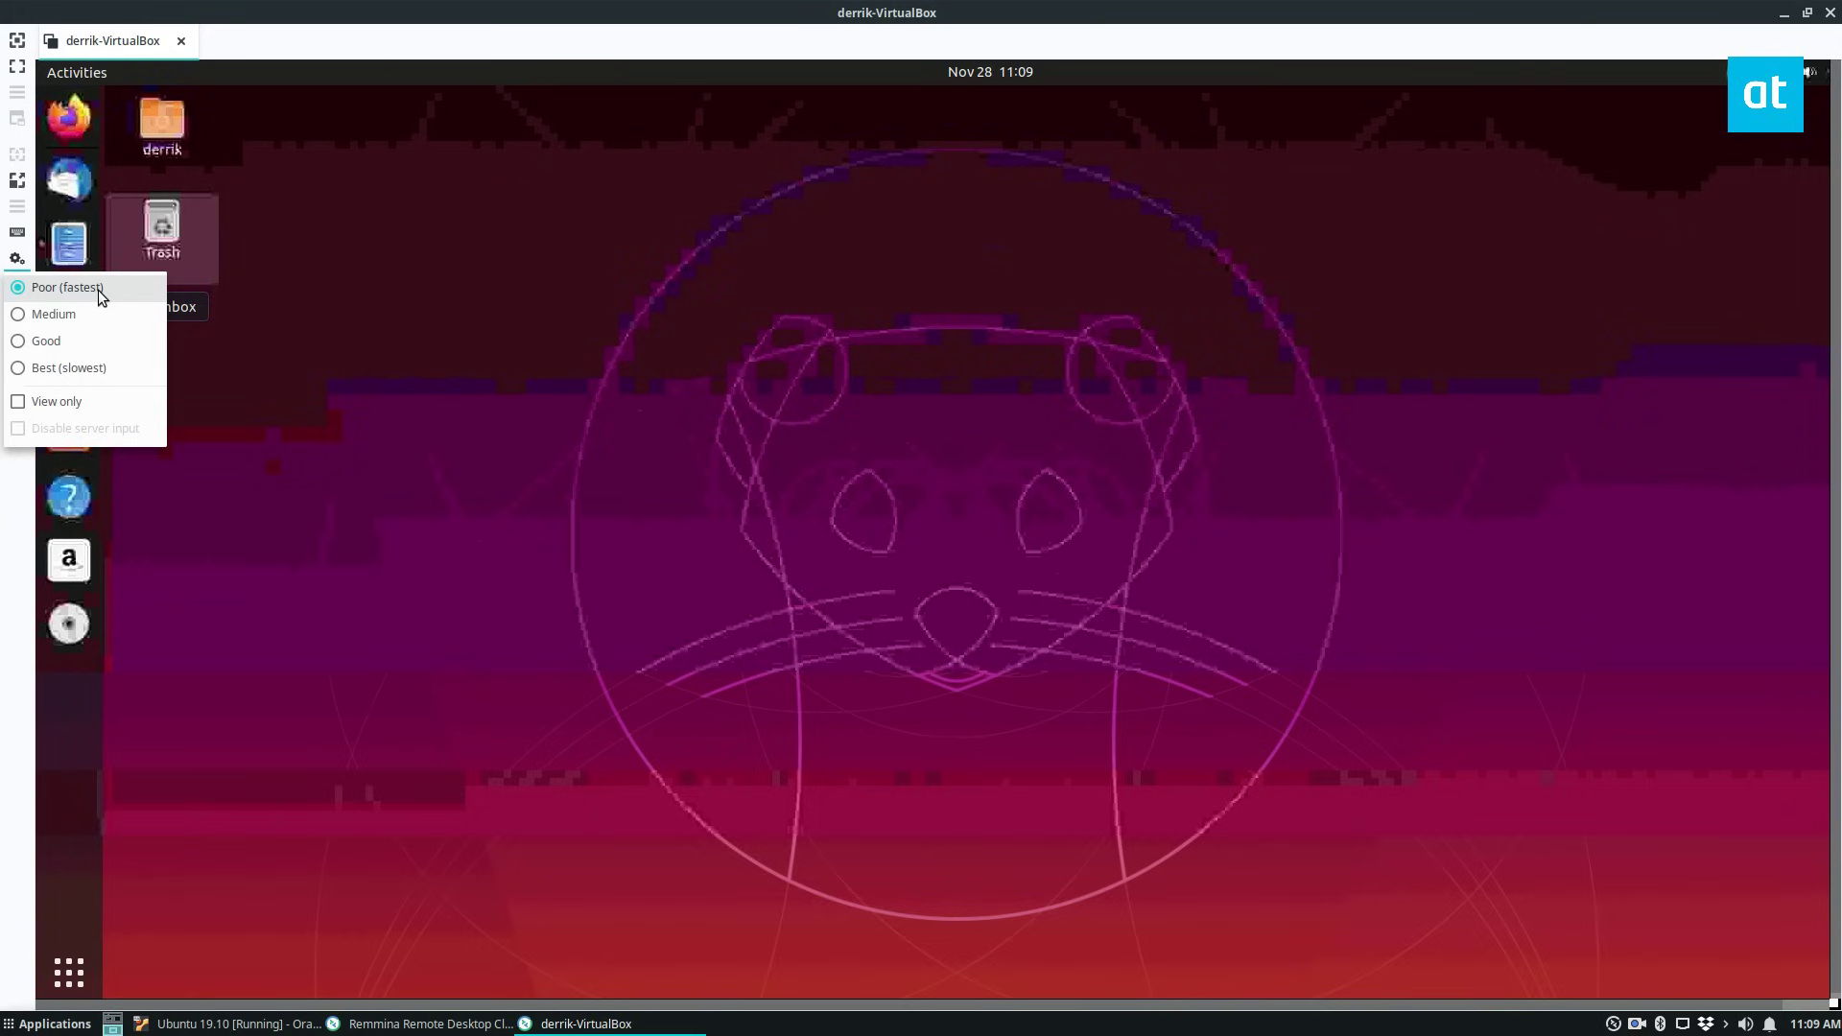
click(328, 288)
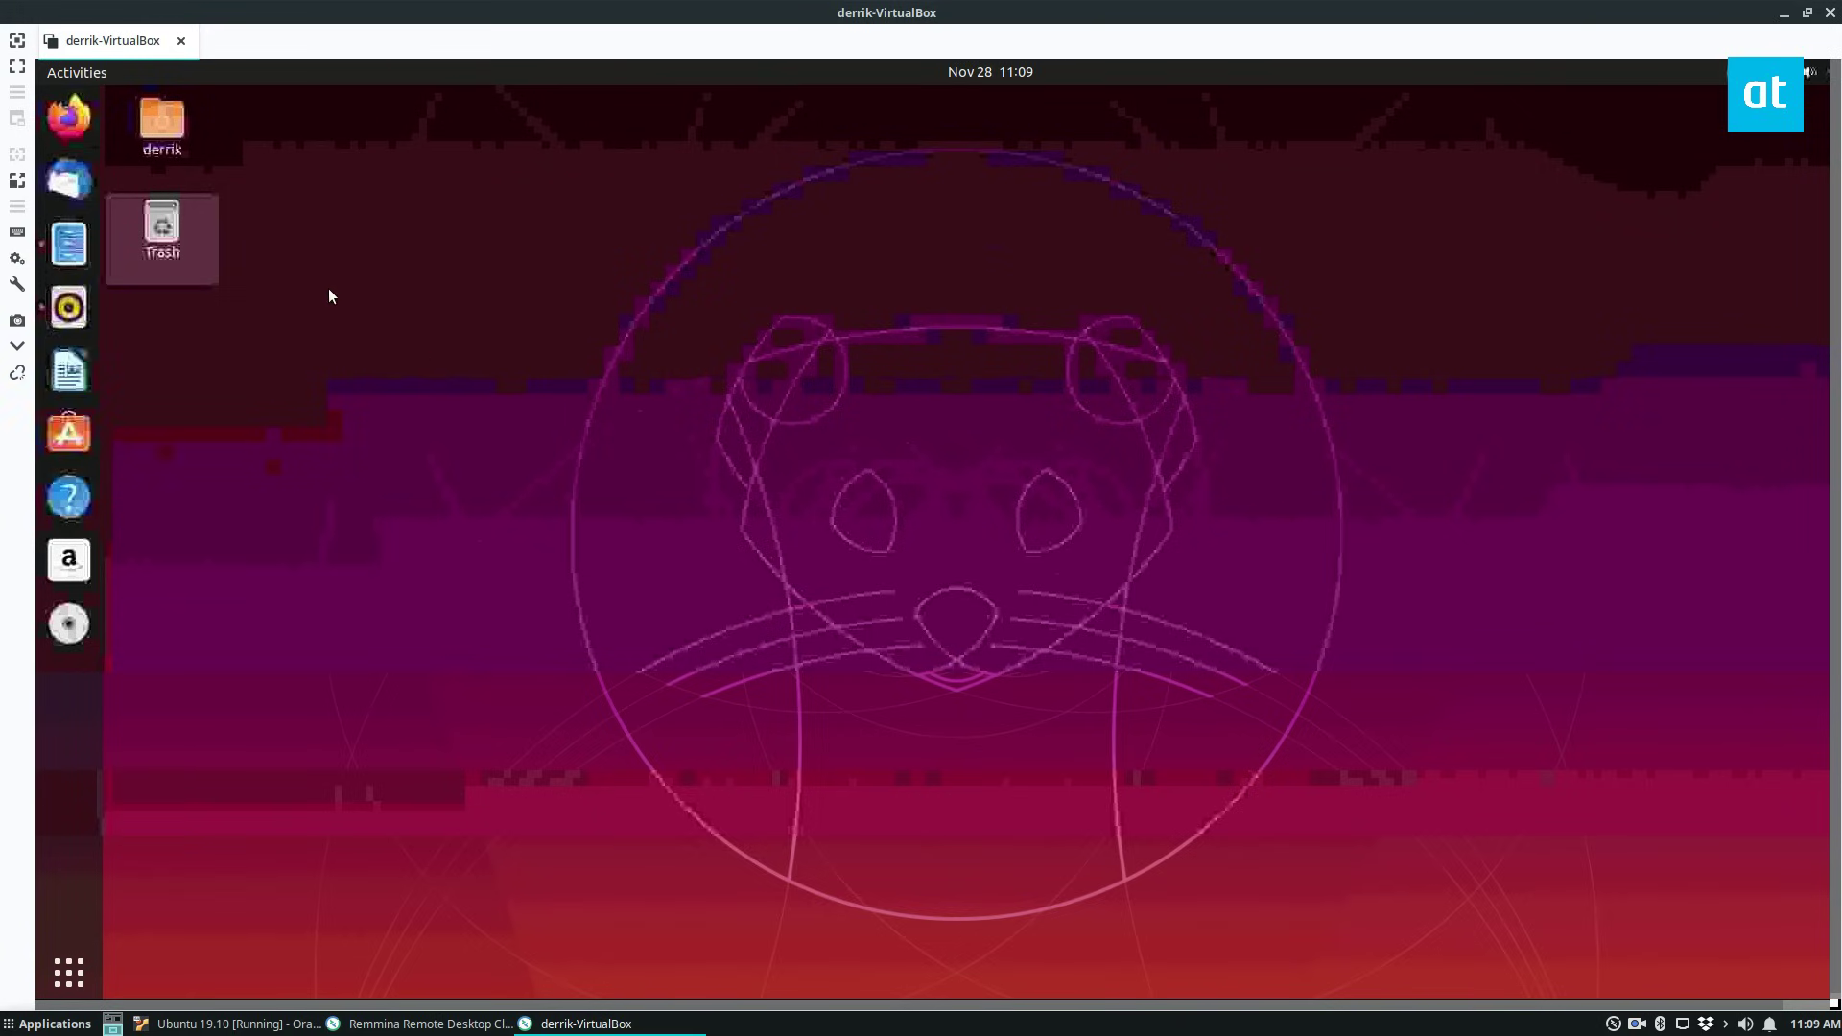
click(80, 78)
click(555, 353)
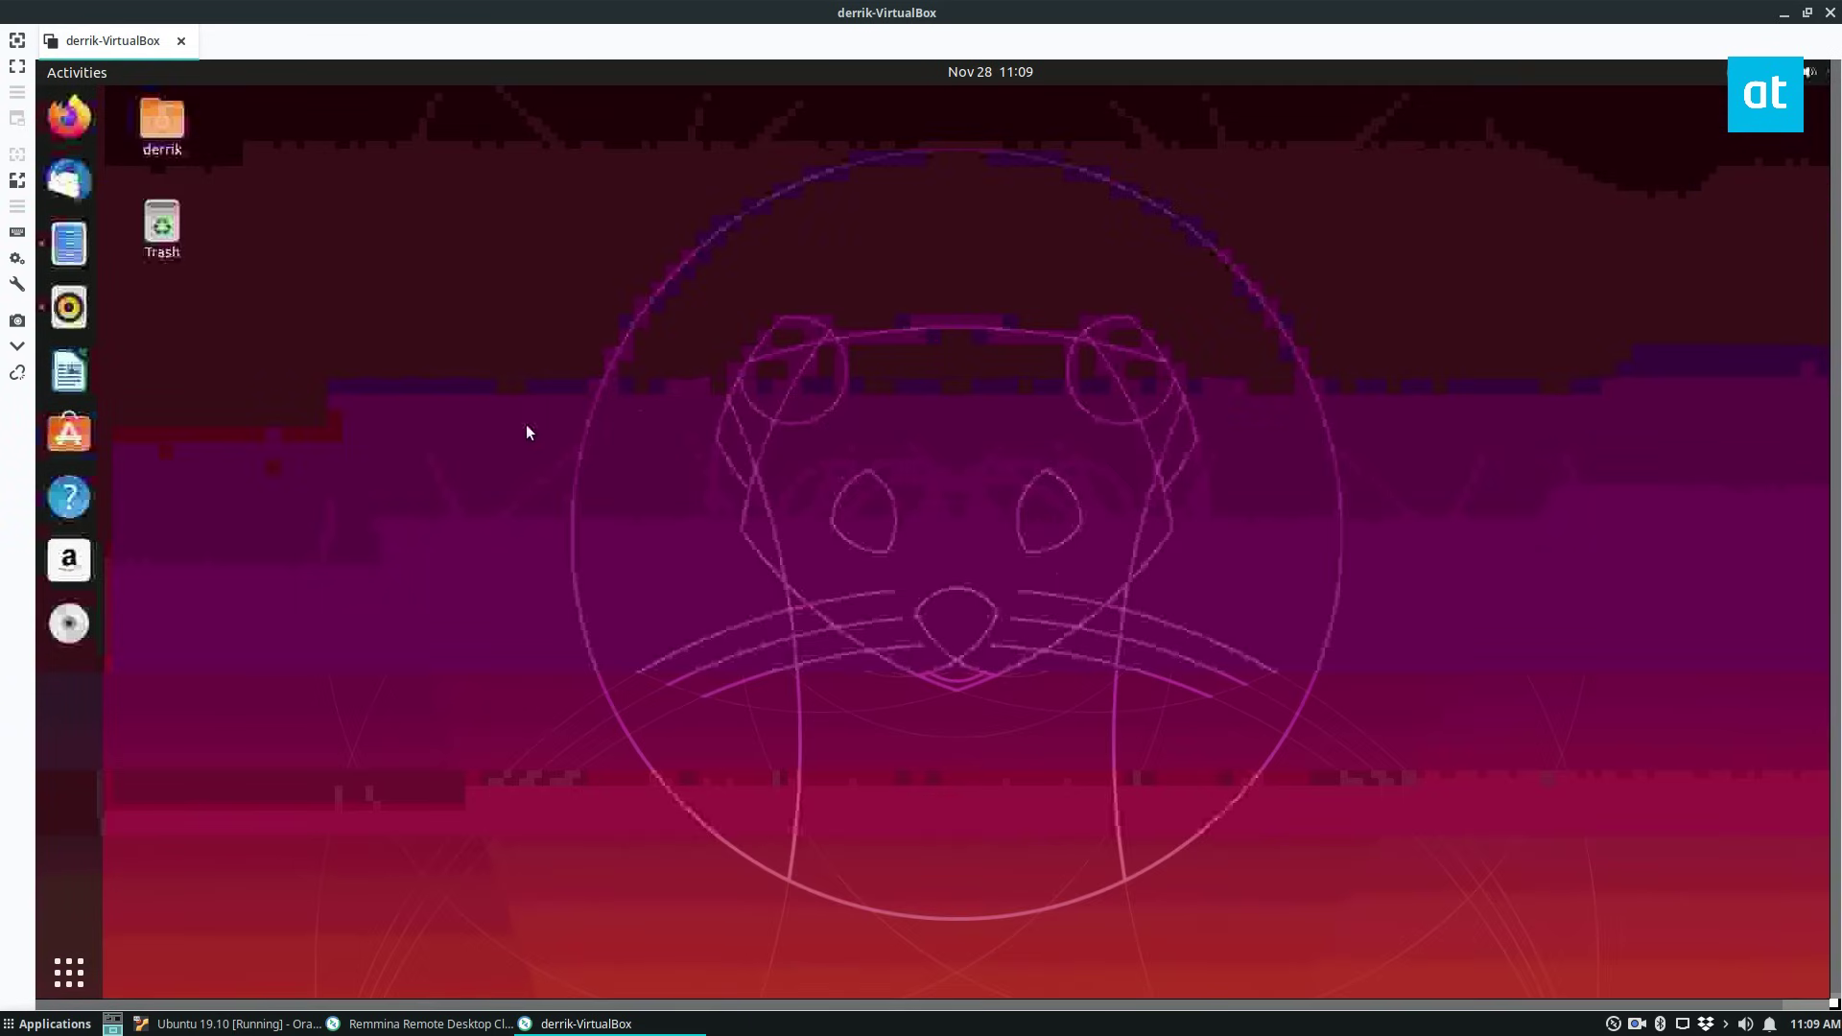
click(17, 259)
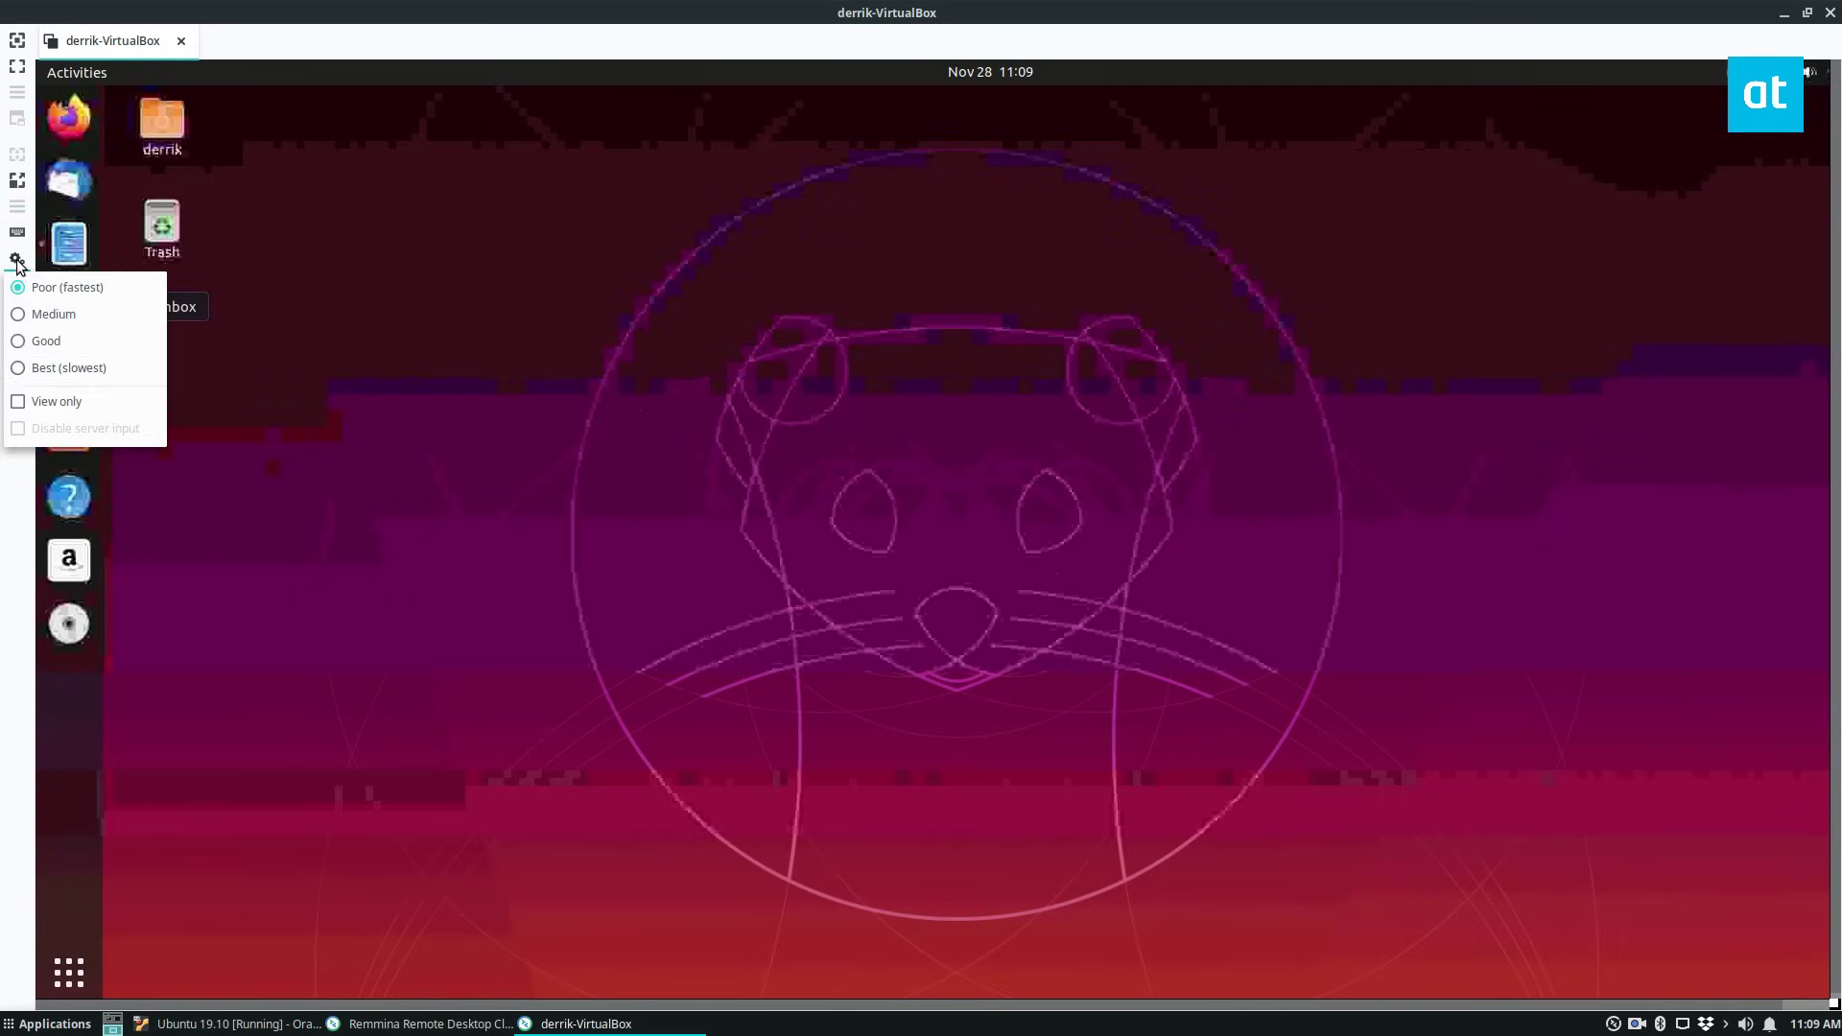
click(83, 372)
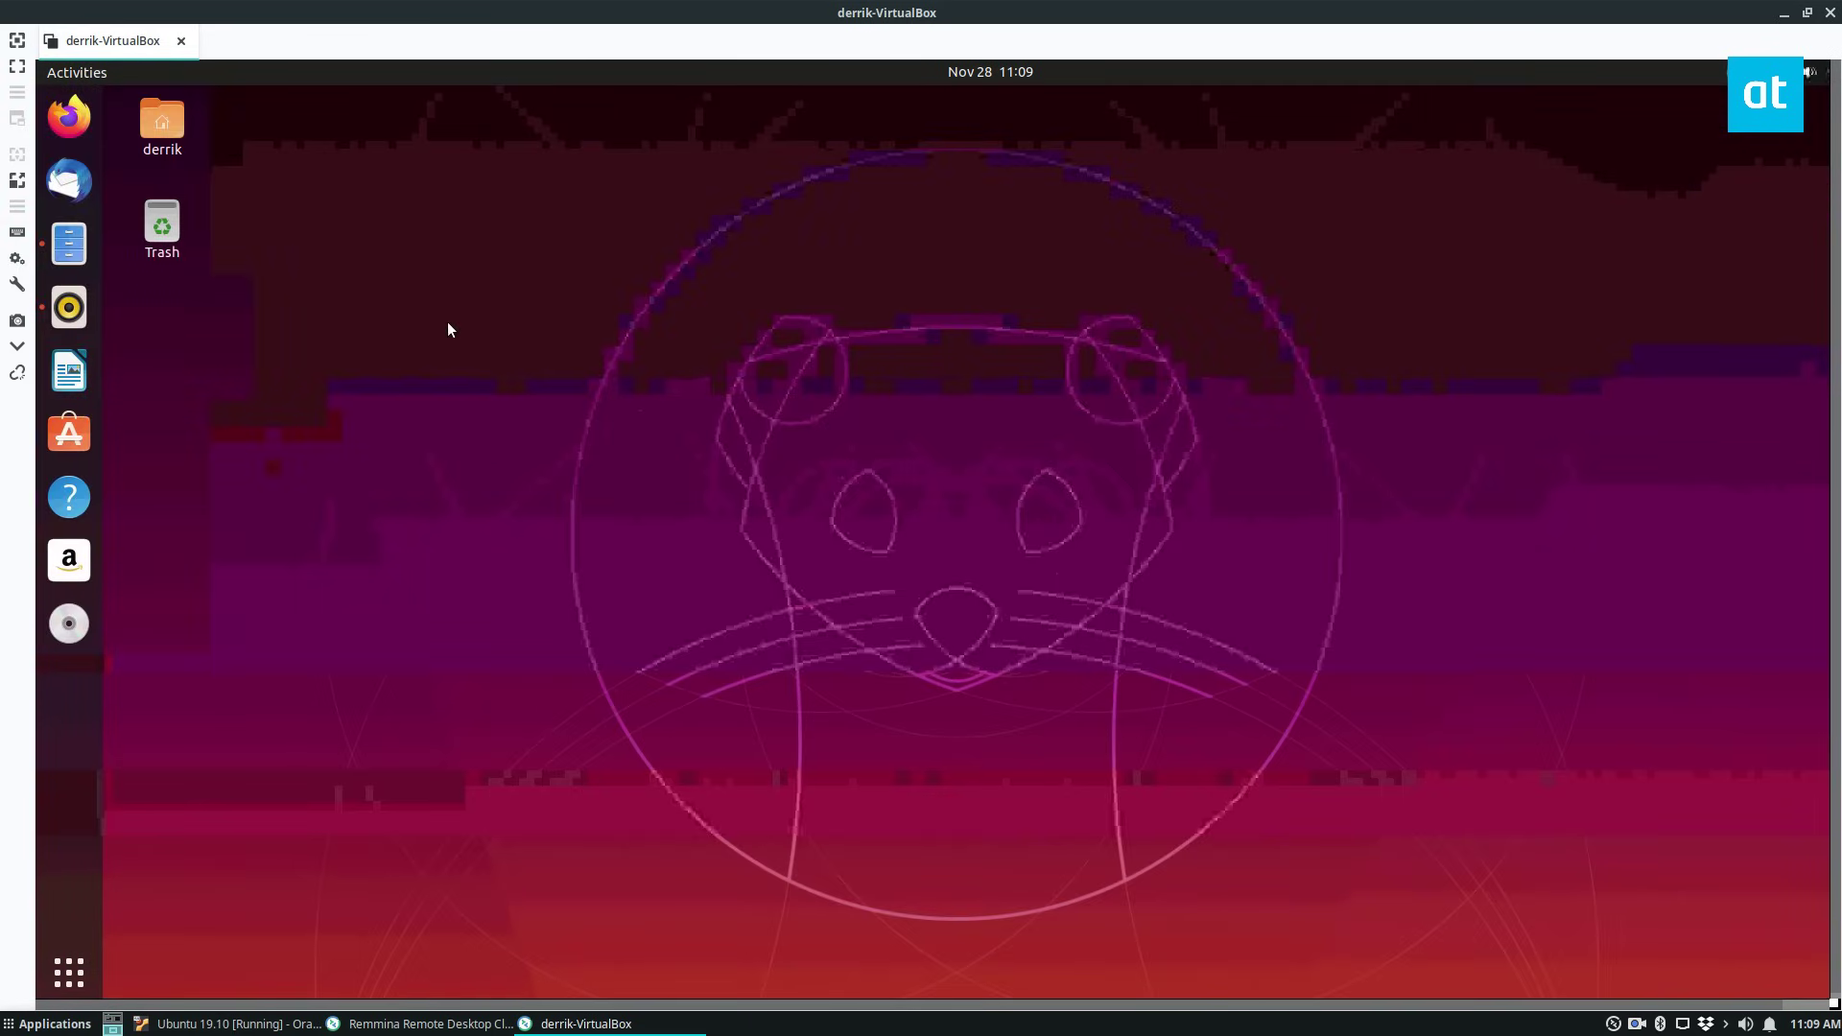
click(83, 72)
click(85, 74)
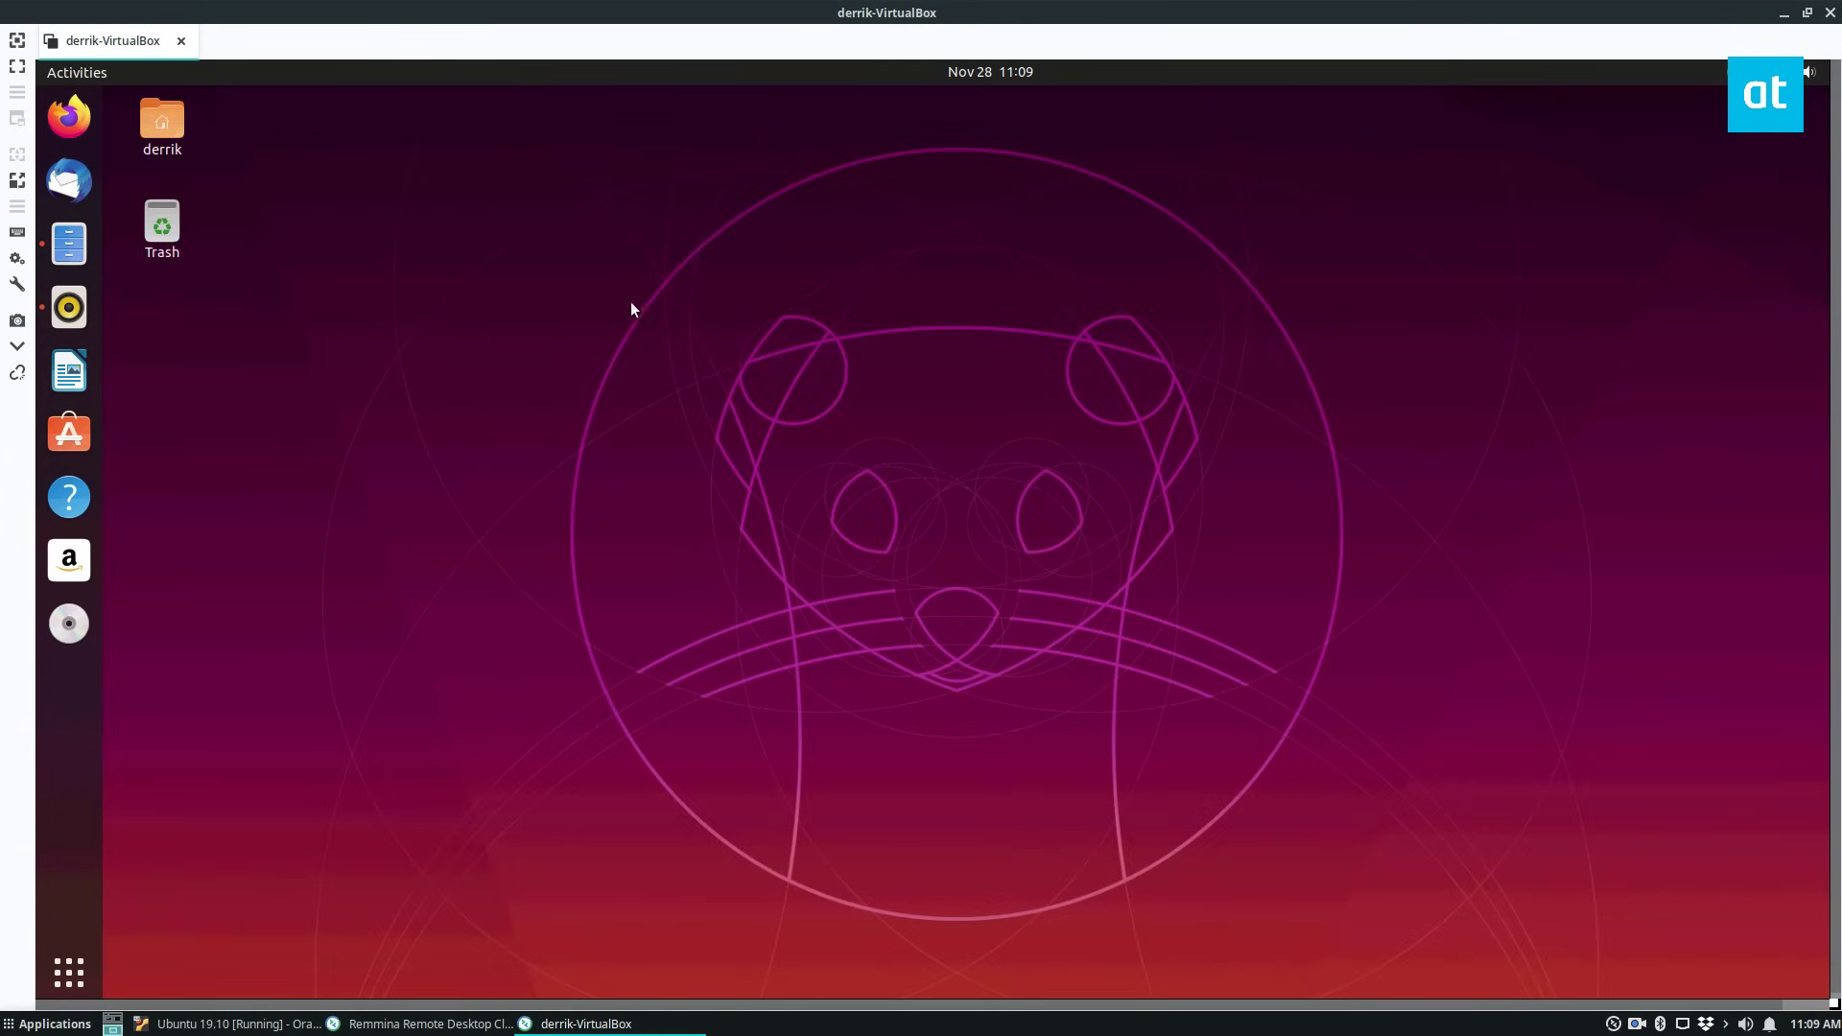
click(17, 258)
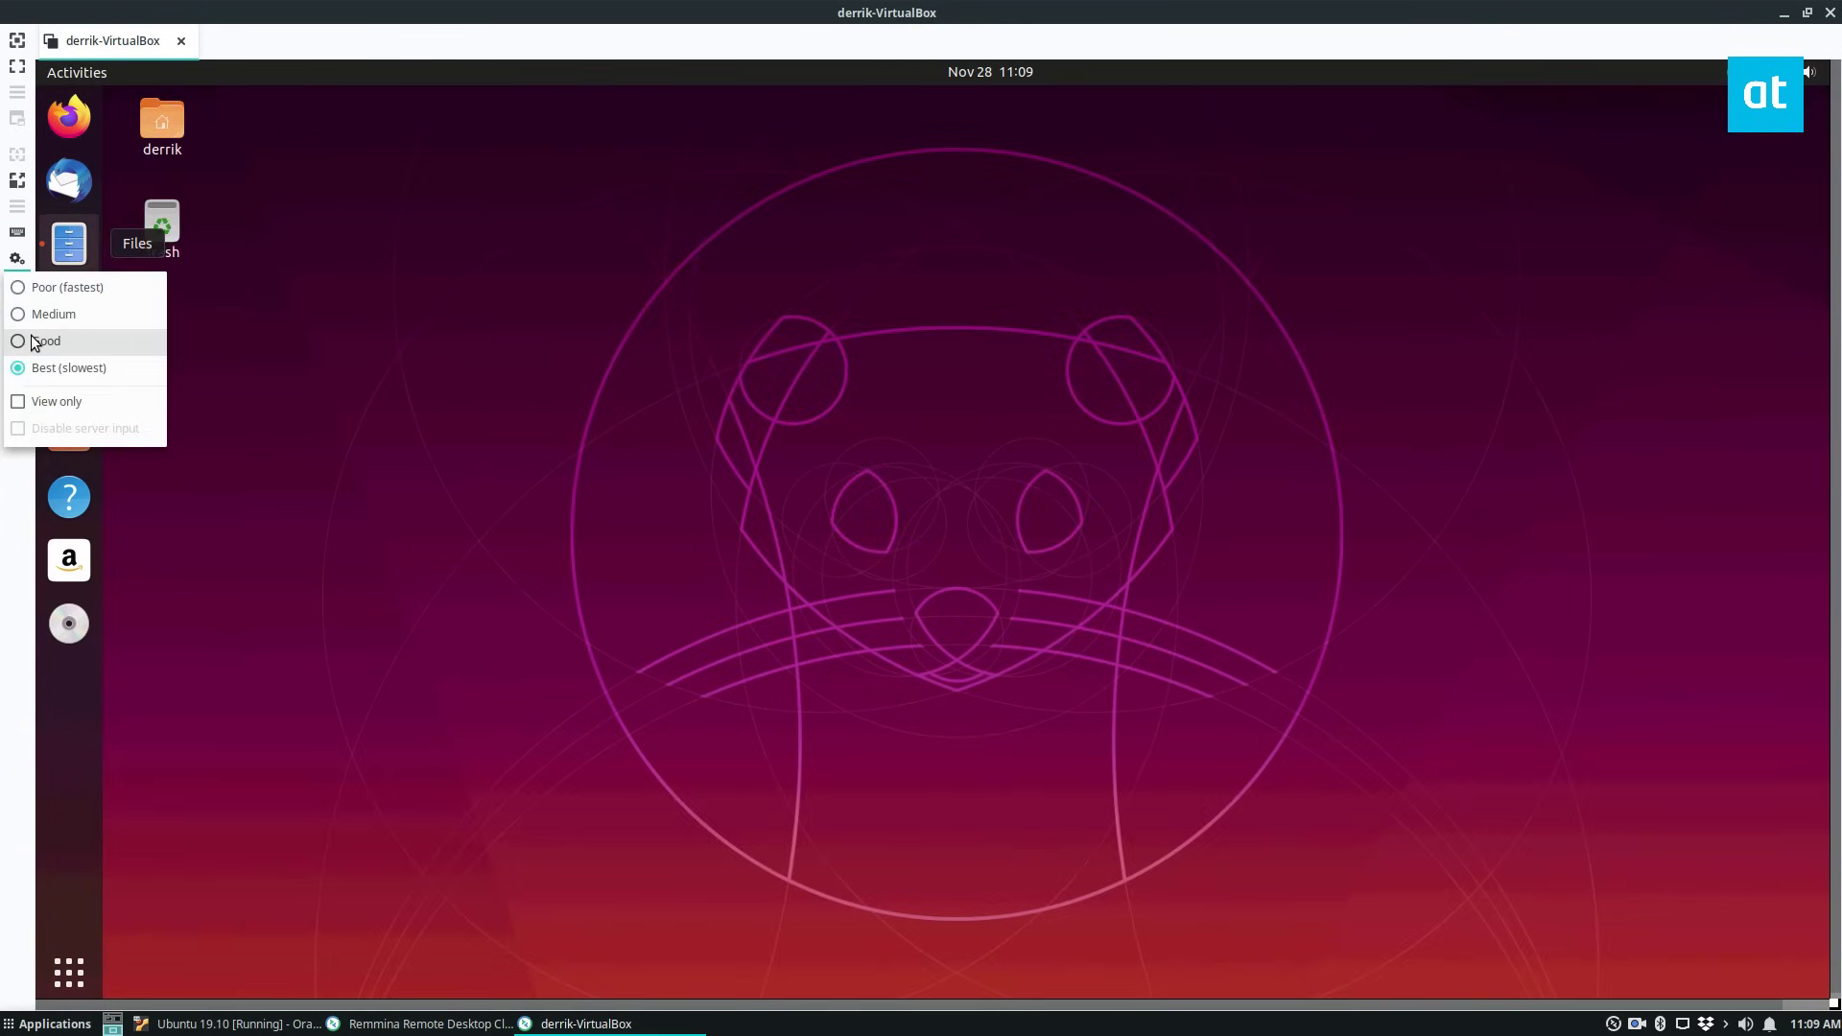
click(575, 382)
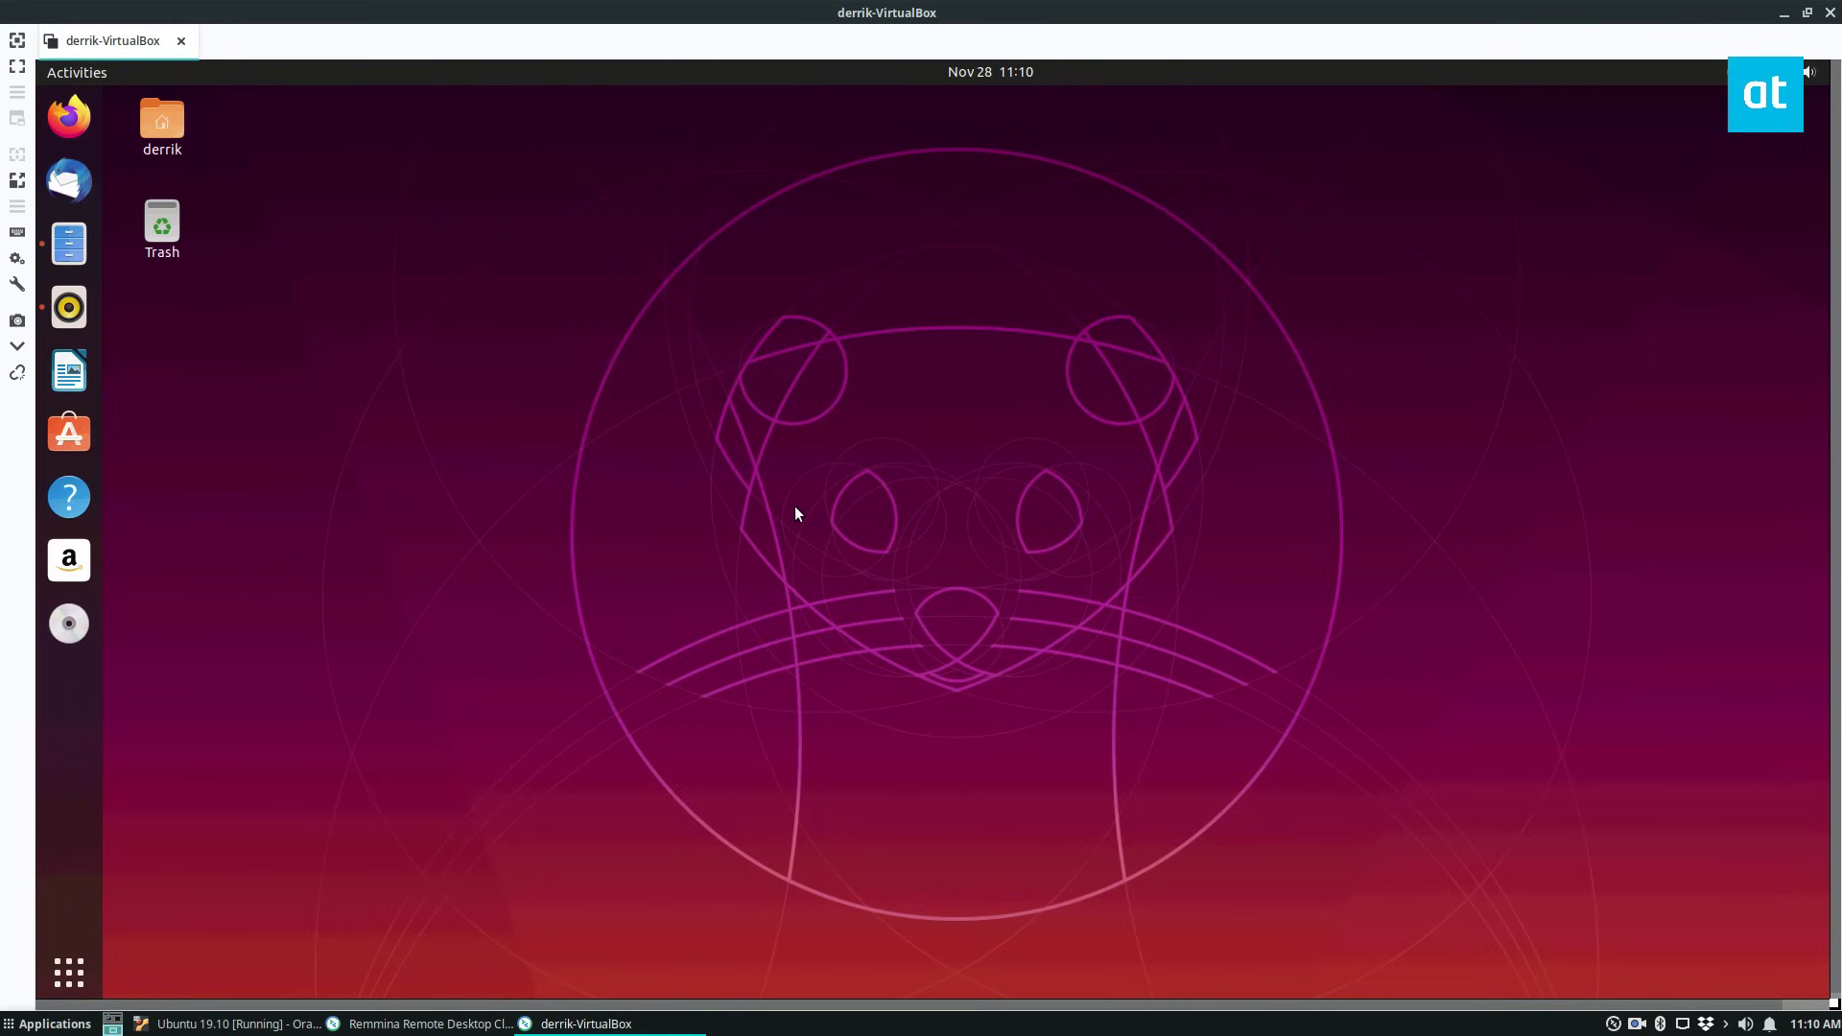
Step: Go fullscreen, launch Files and Firefox on the remote machine, and maximize Firefox
key(ctrl+f)
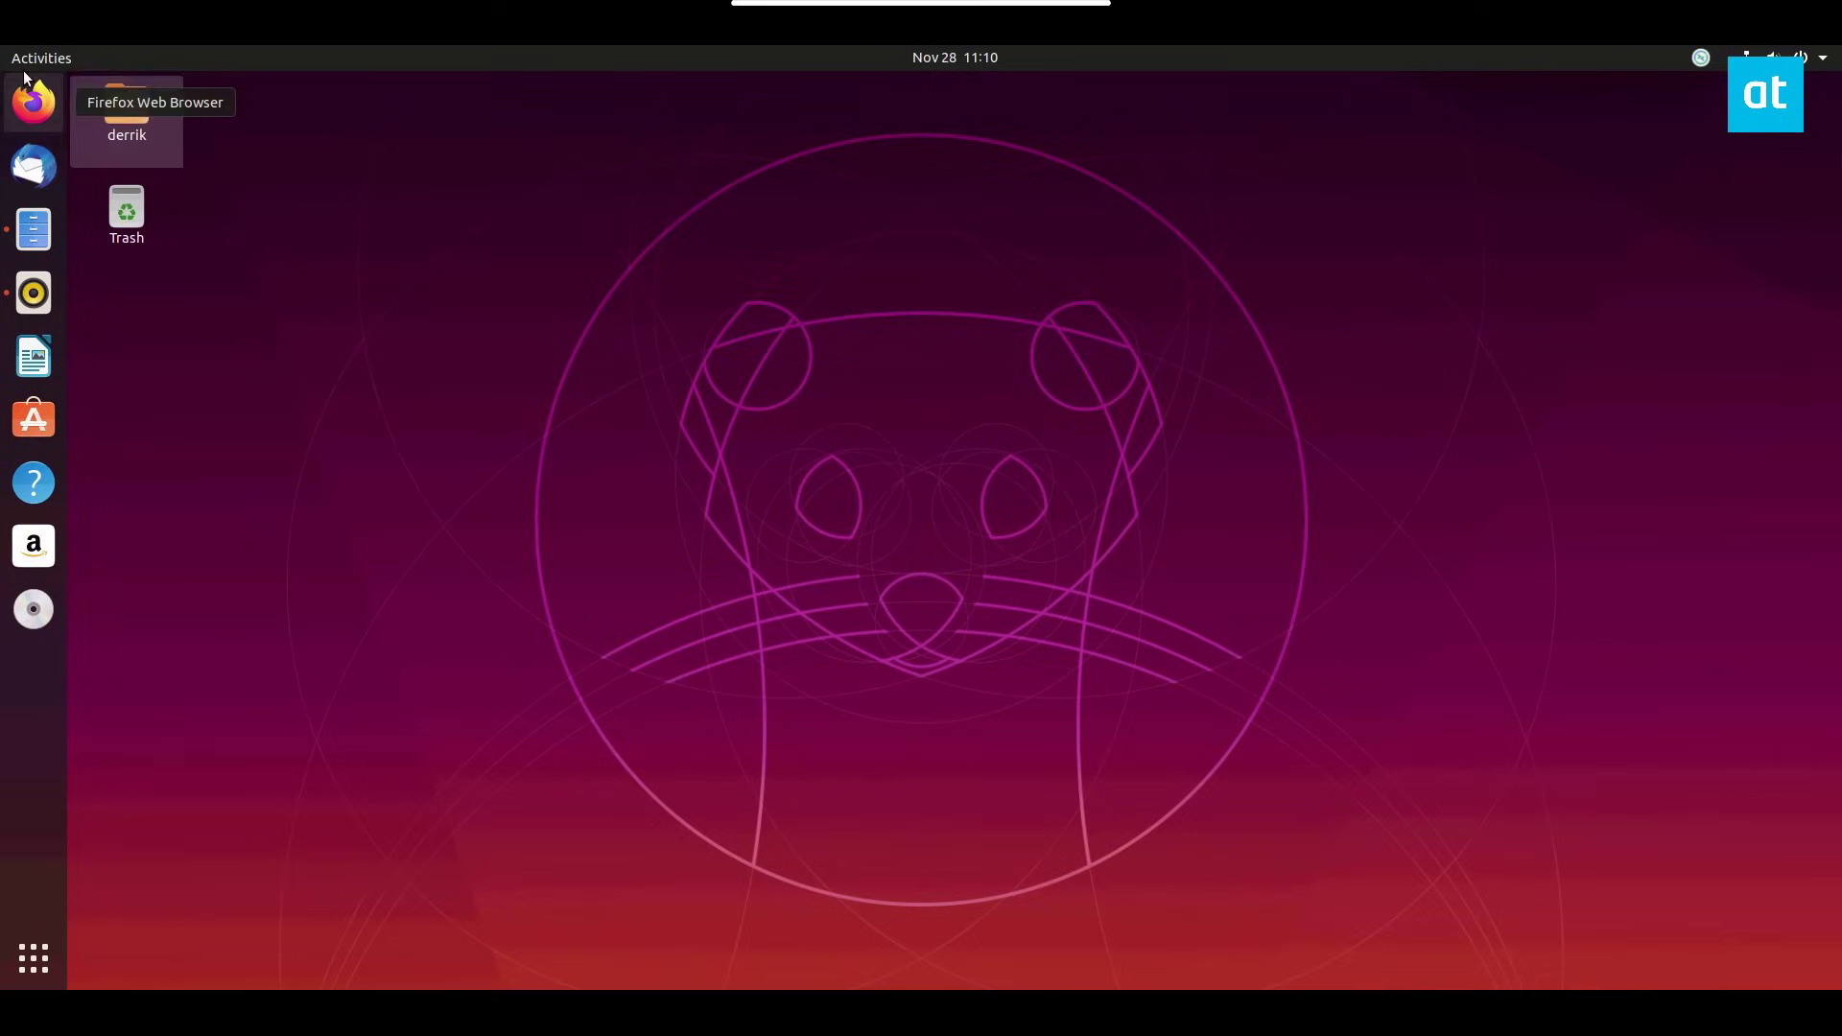
click(40, 60)
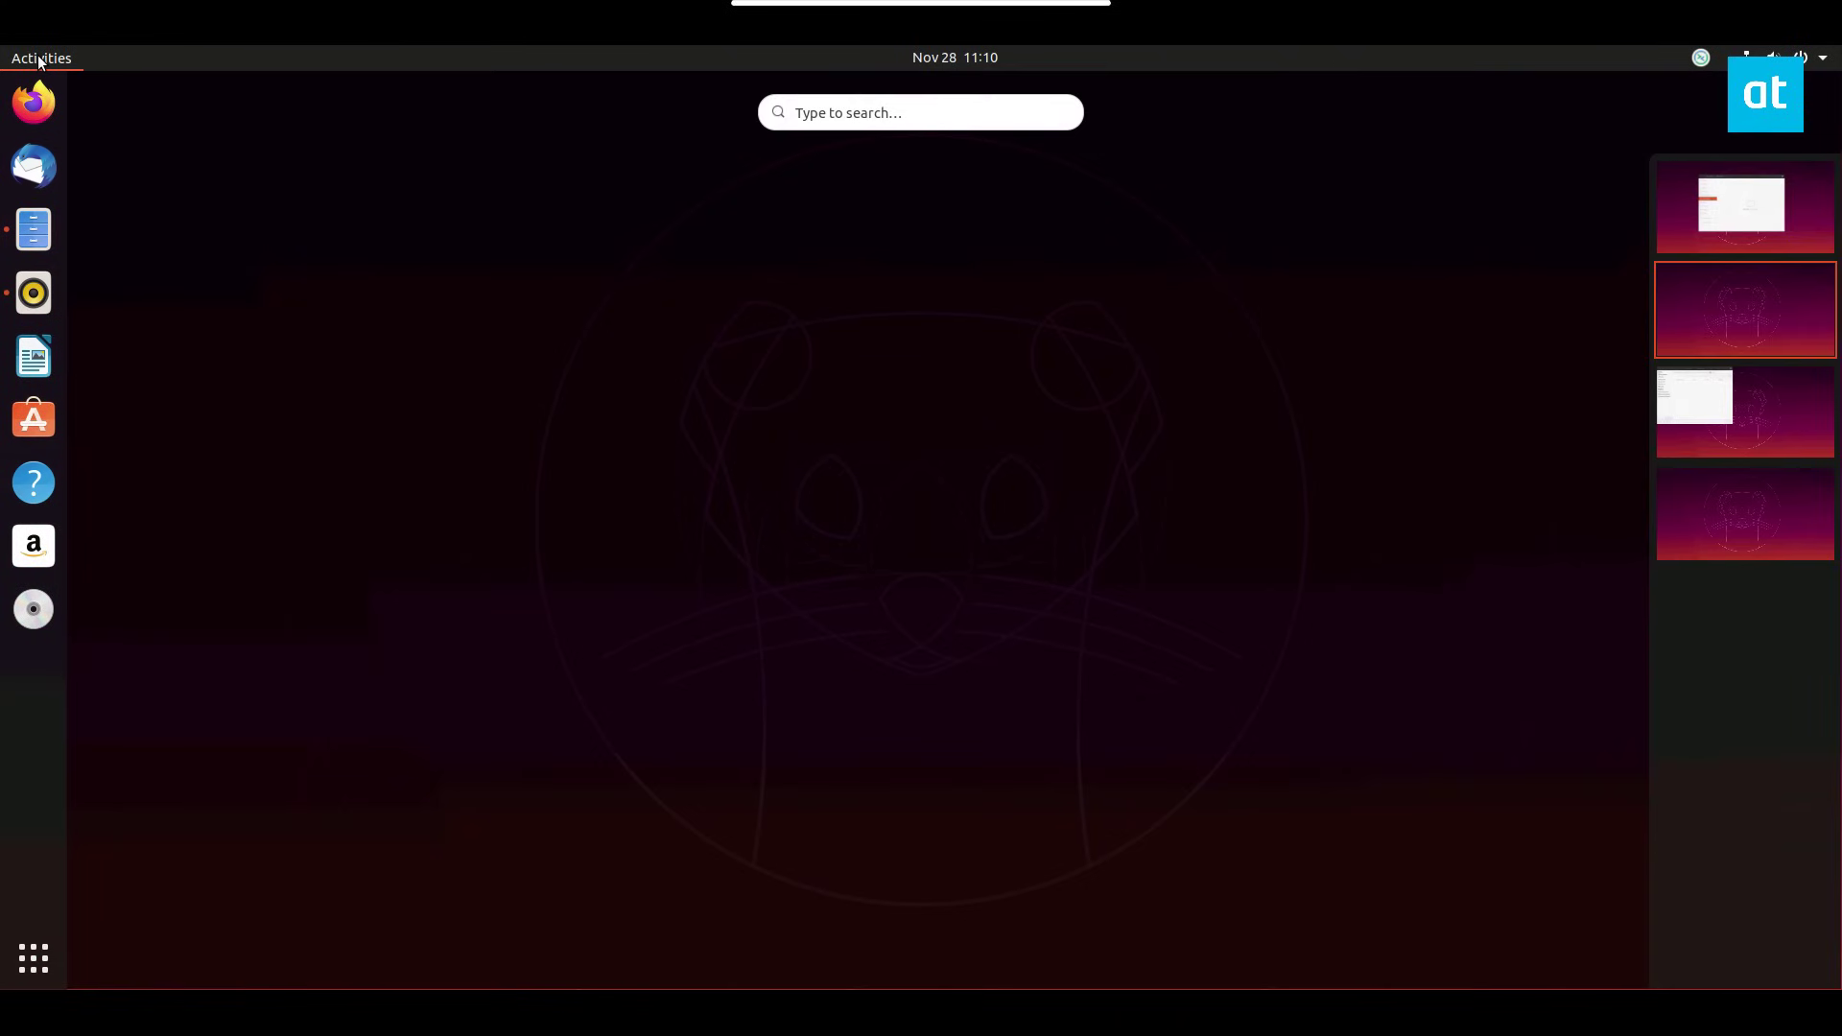
click(34, 229)
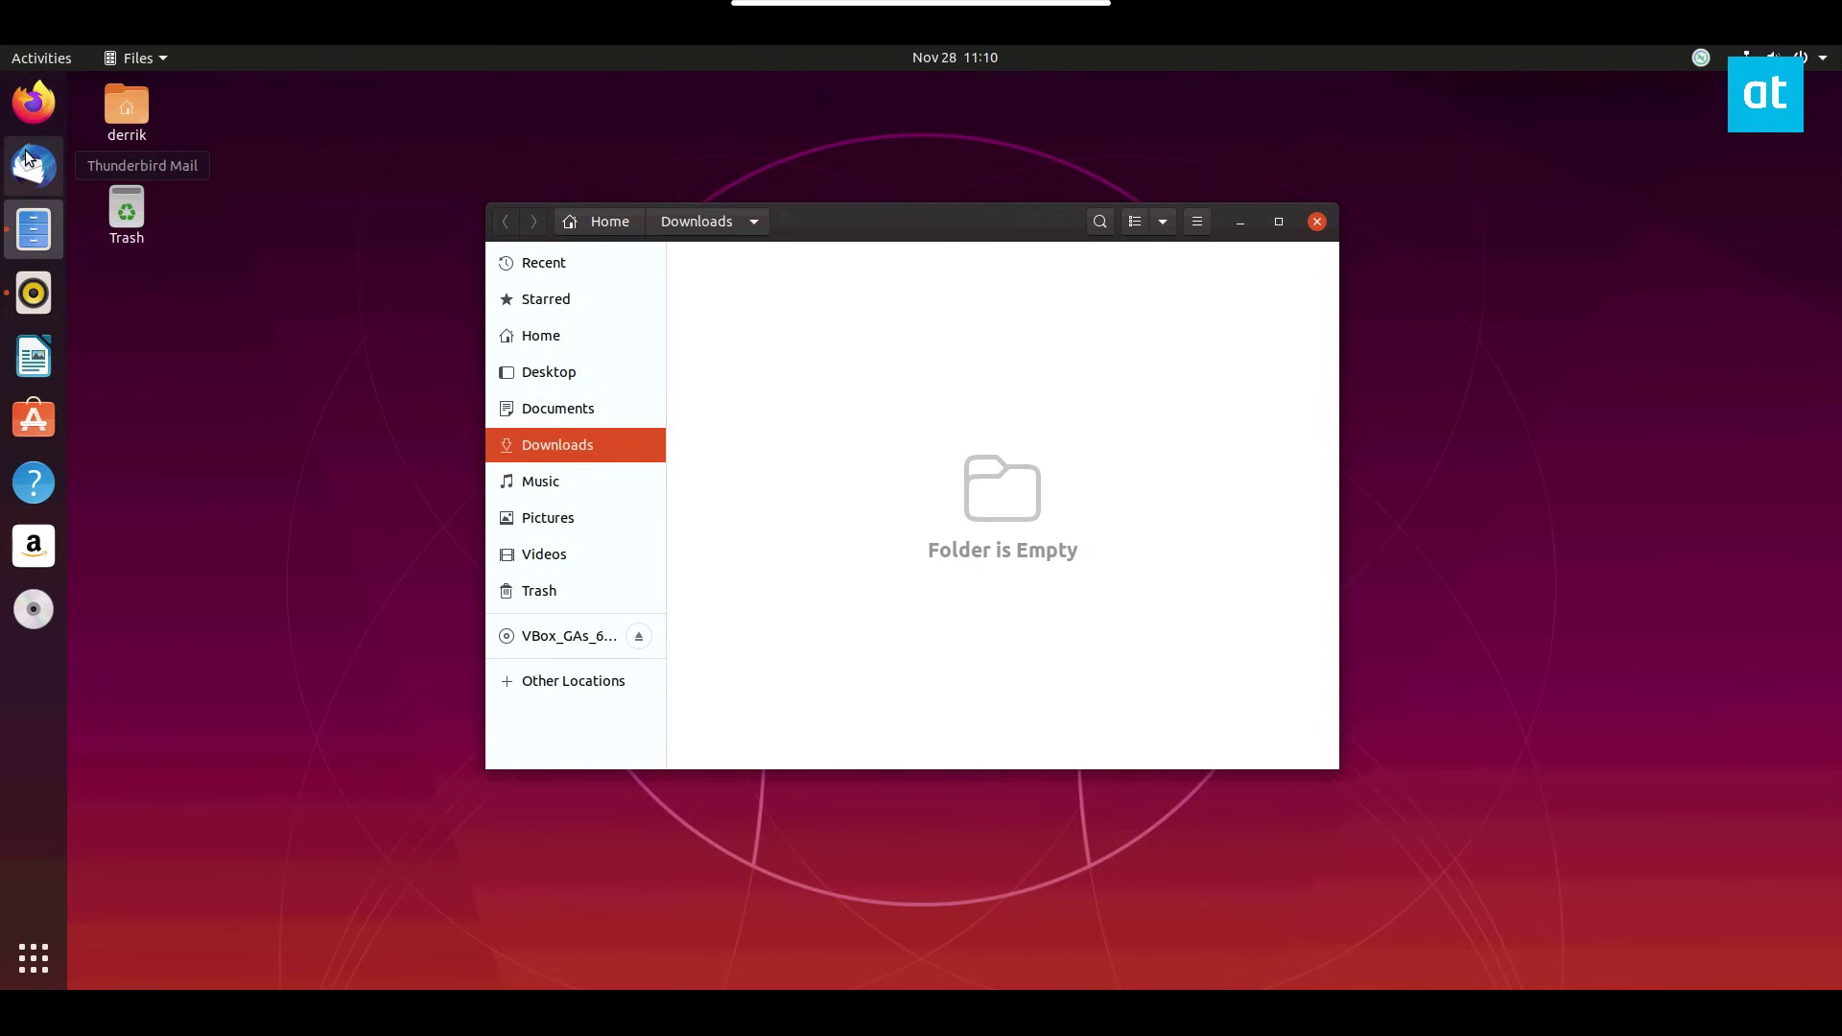
click(31, 99)
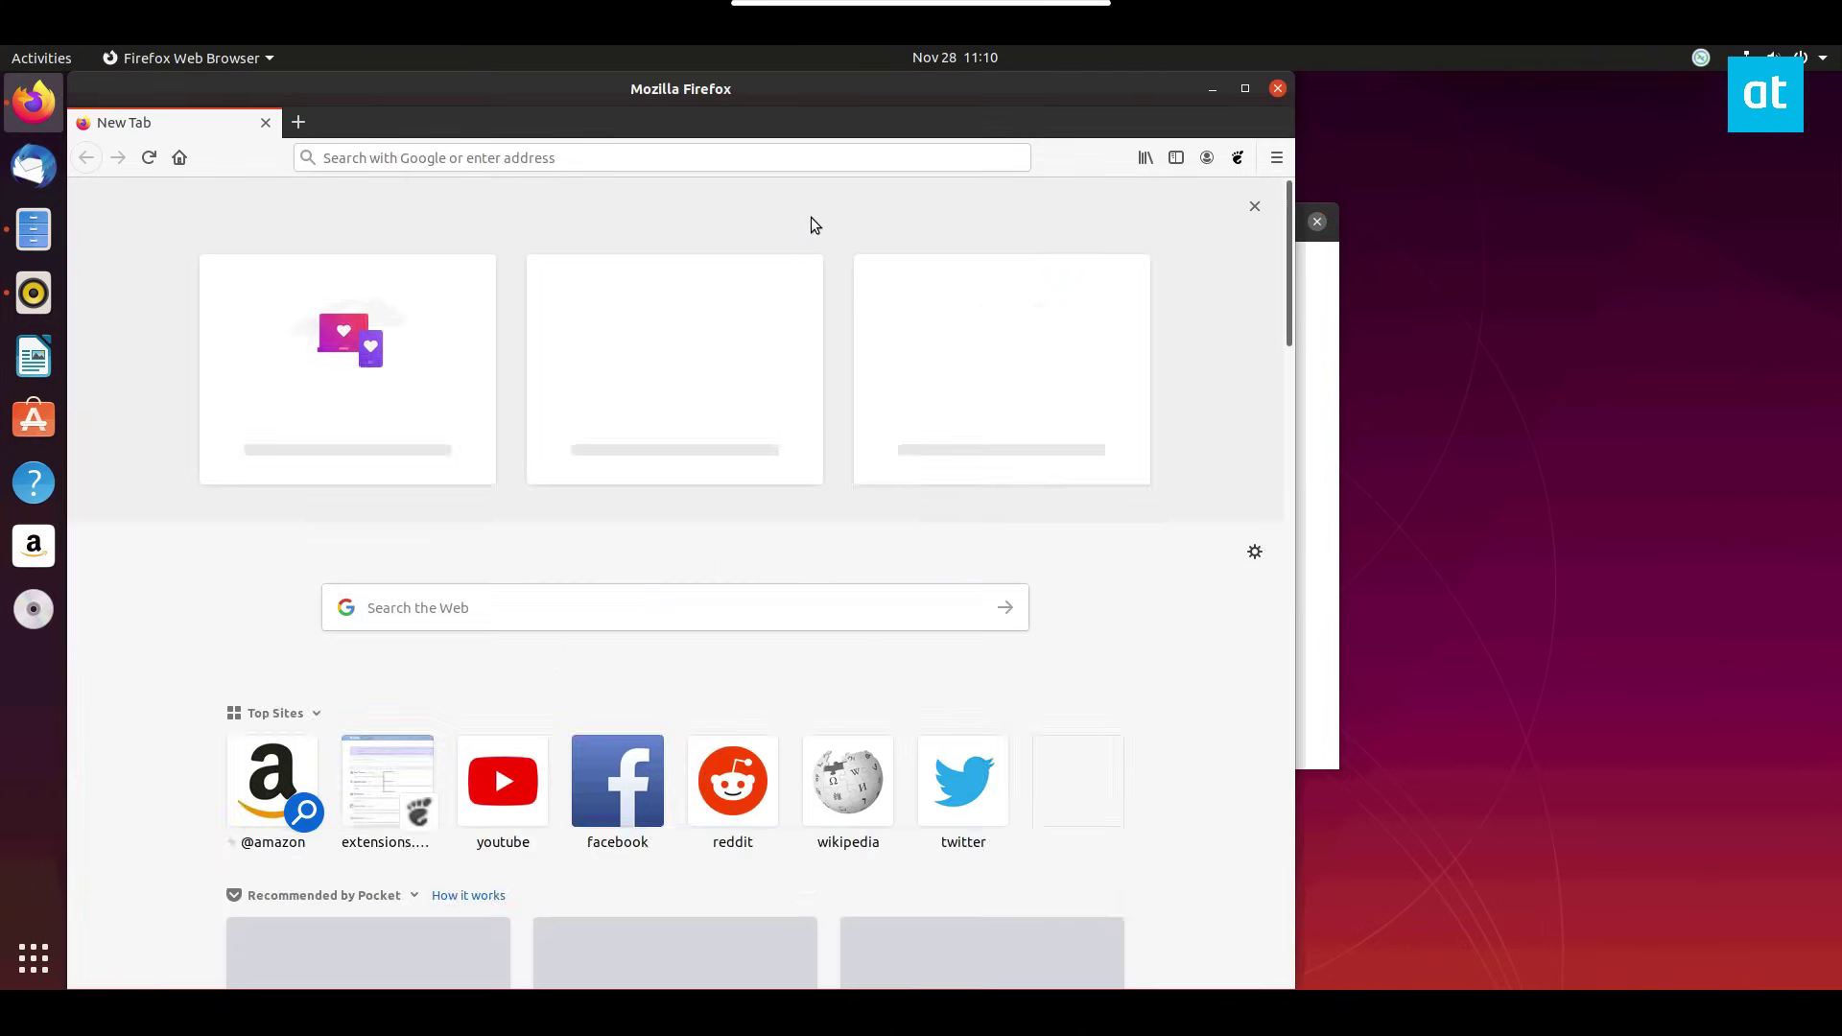
click(1245, 89)
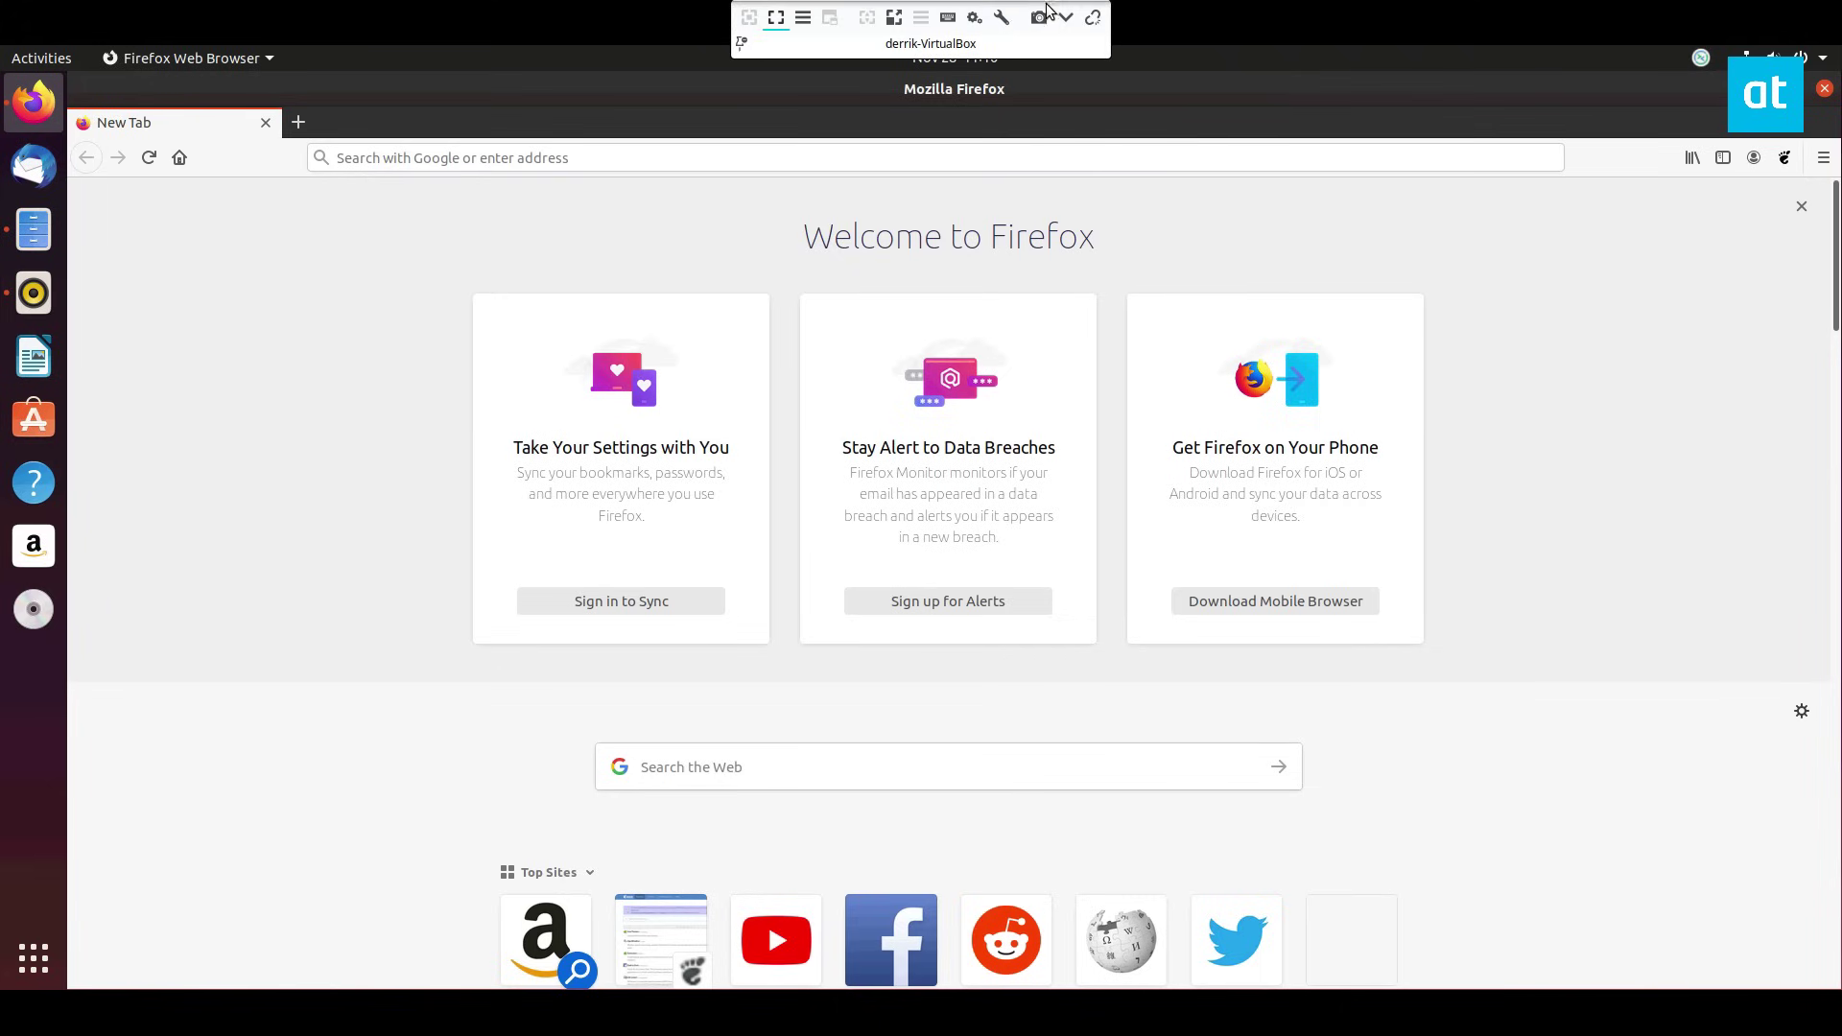
Step: Exit fullscreen, close the remote connection and Remmina, then close Firefox on the VM
mouse_move(893, 19)
click(773, 18)
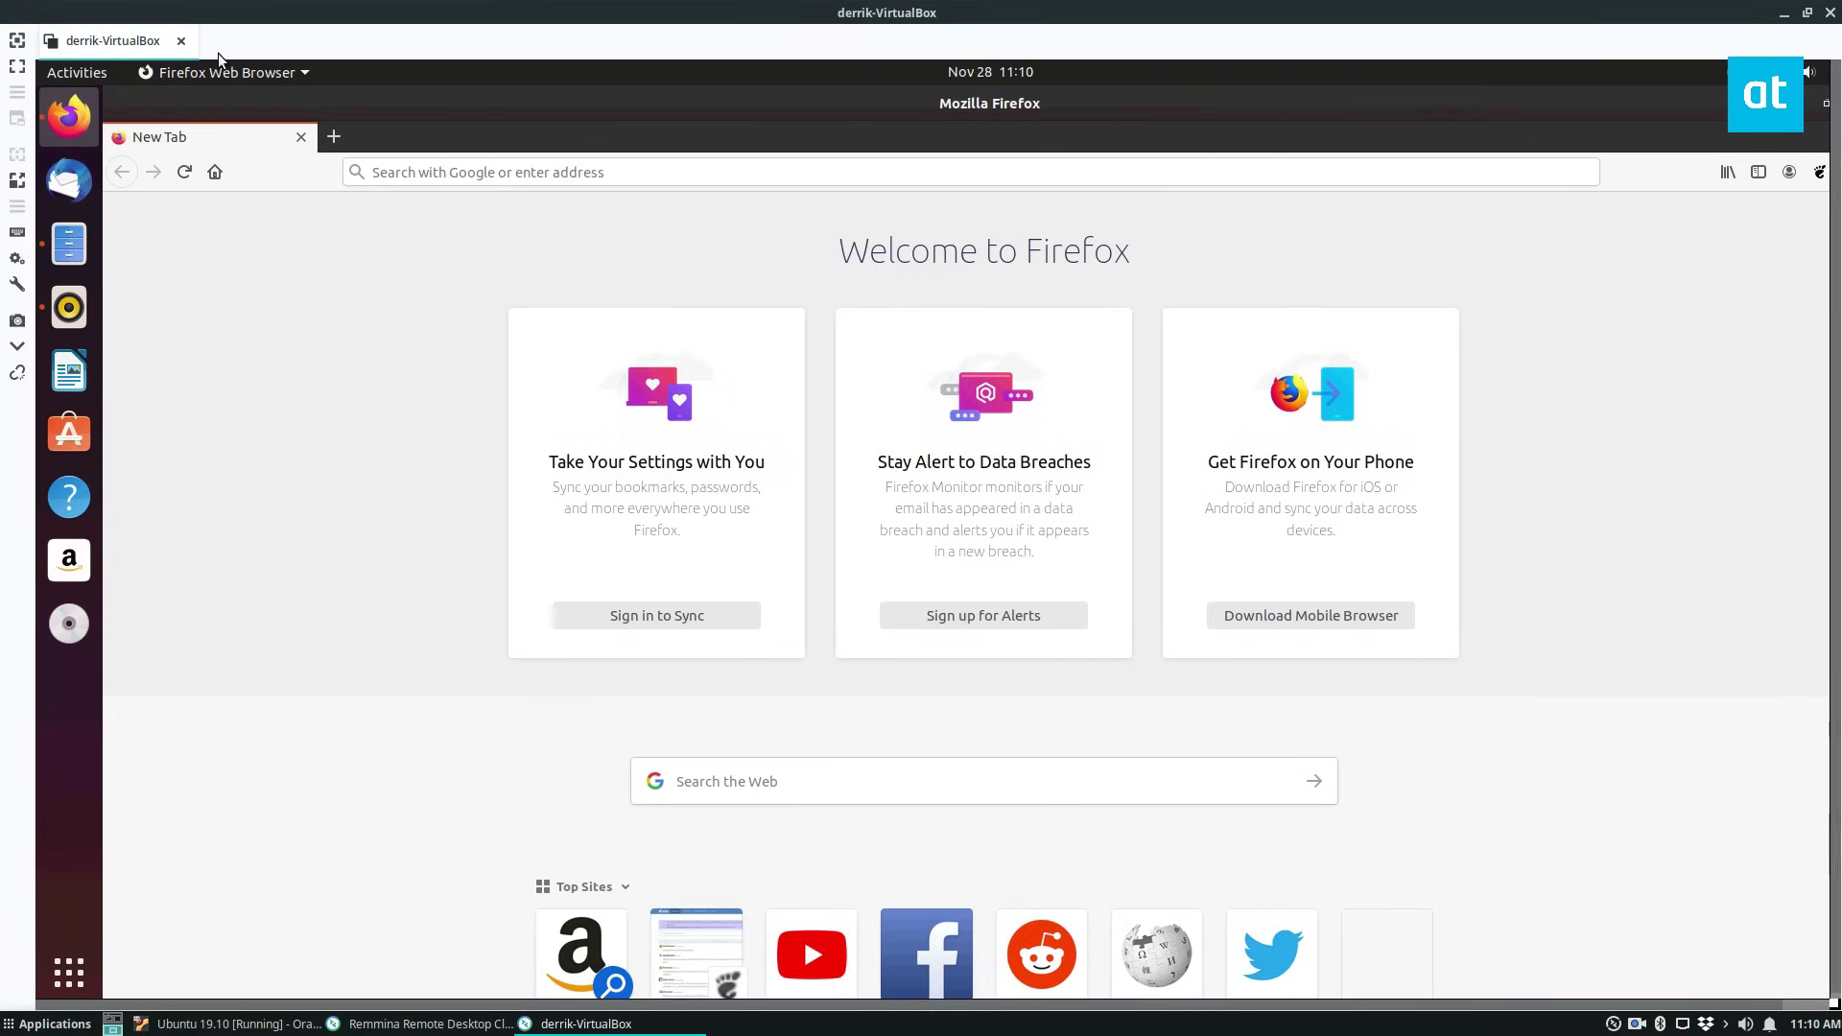
click(188, 42)
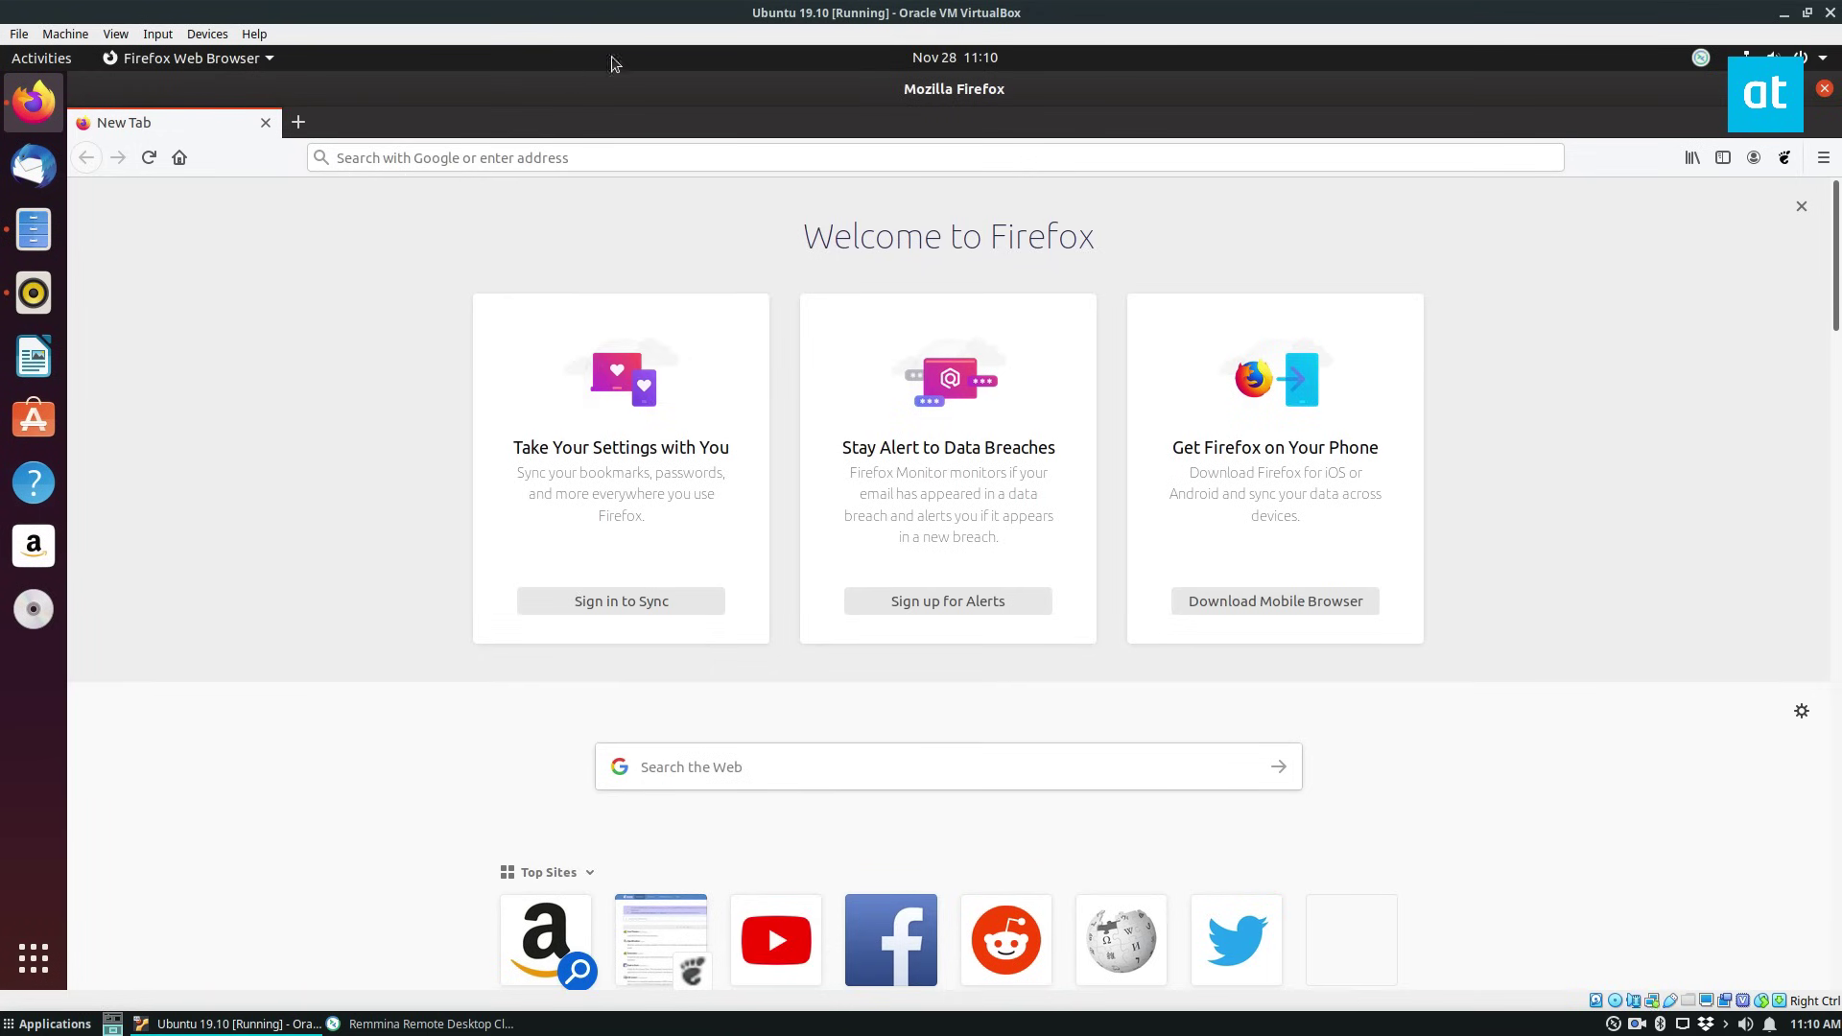
click(20, 35)
key(Escape)
click(422, 1024)
click(1200, 314)
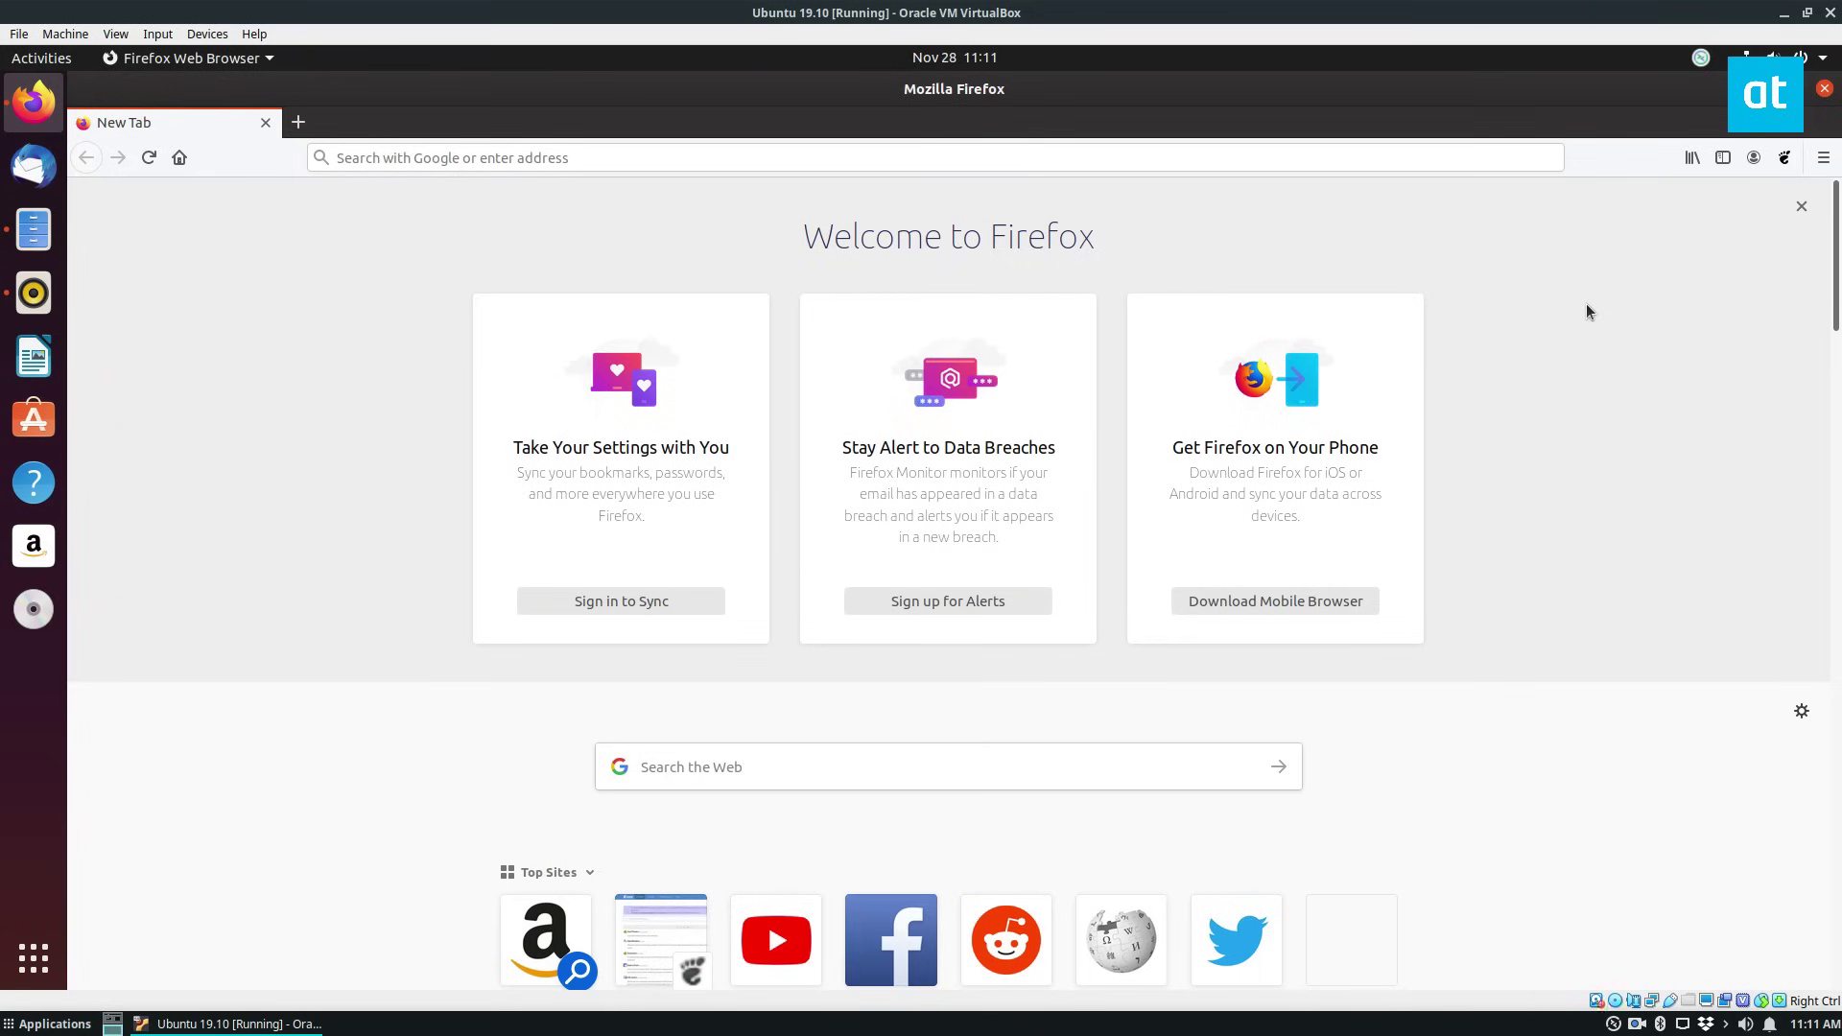
click(1824, 89)
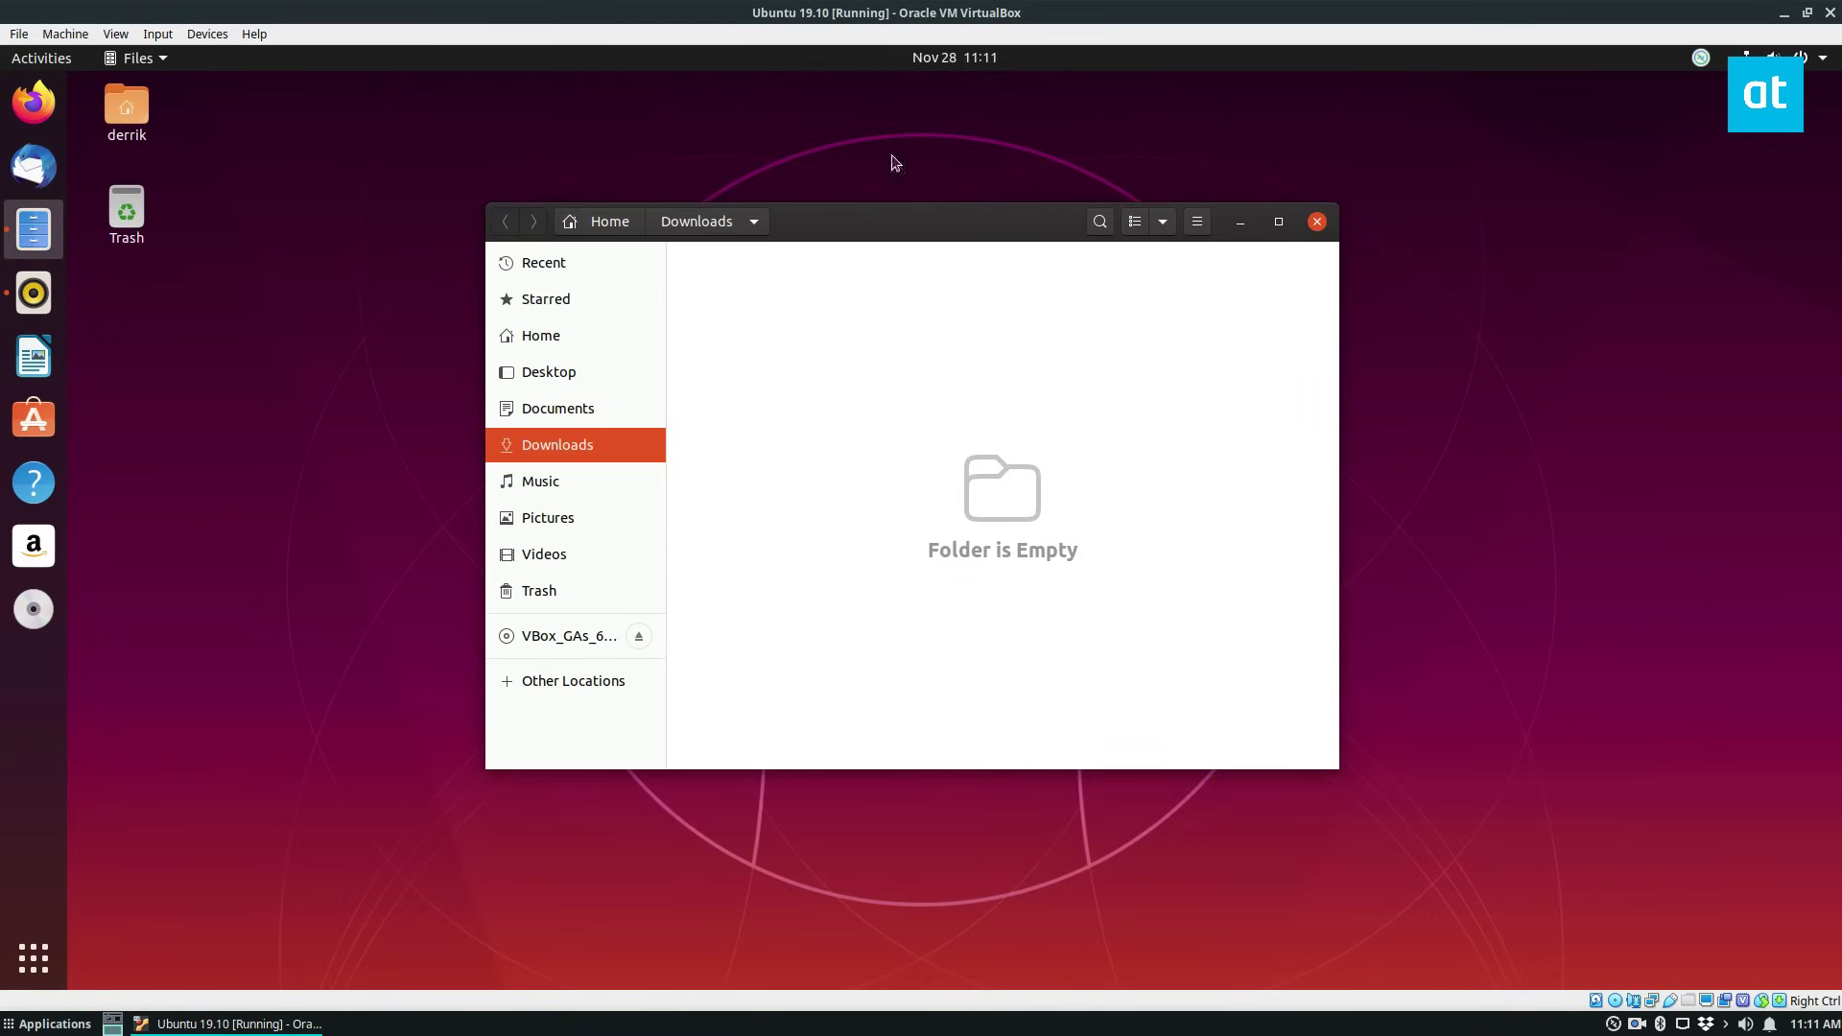
Step: Close Files, relaunch Settings via 'setti' search, switch Sharing off, and close Settings
click(1316, 221)
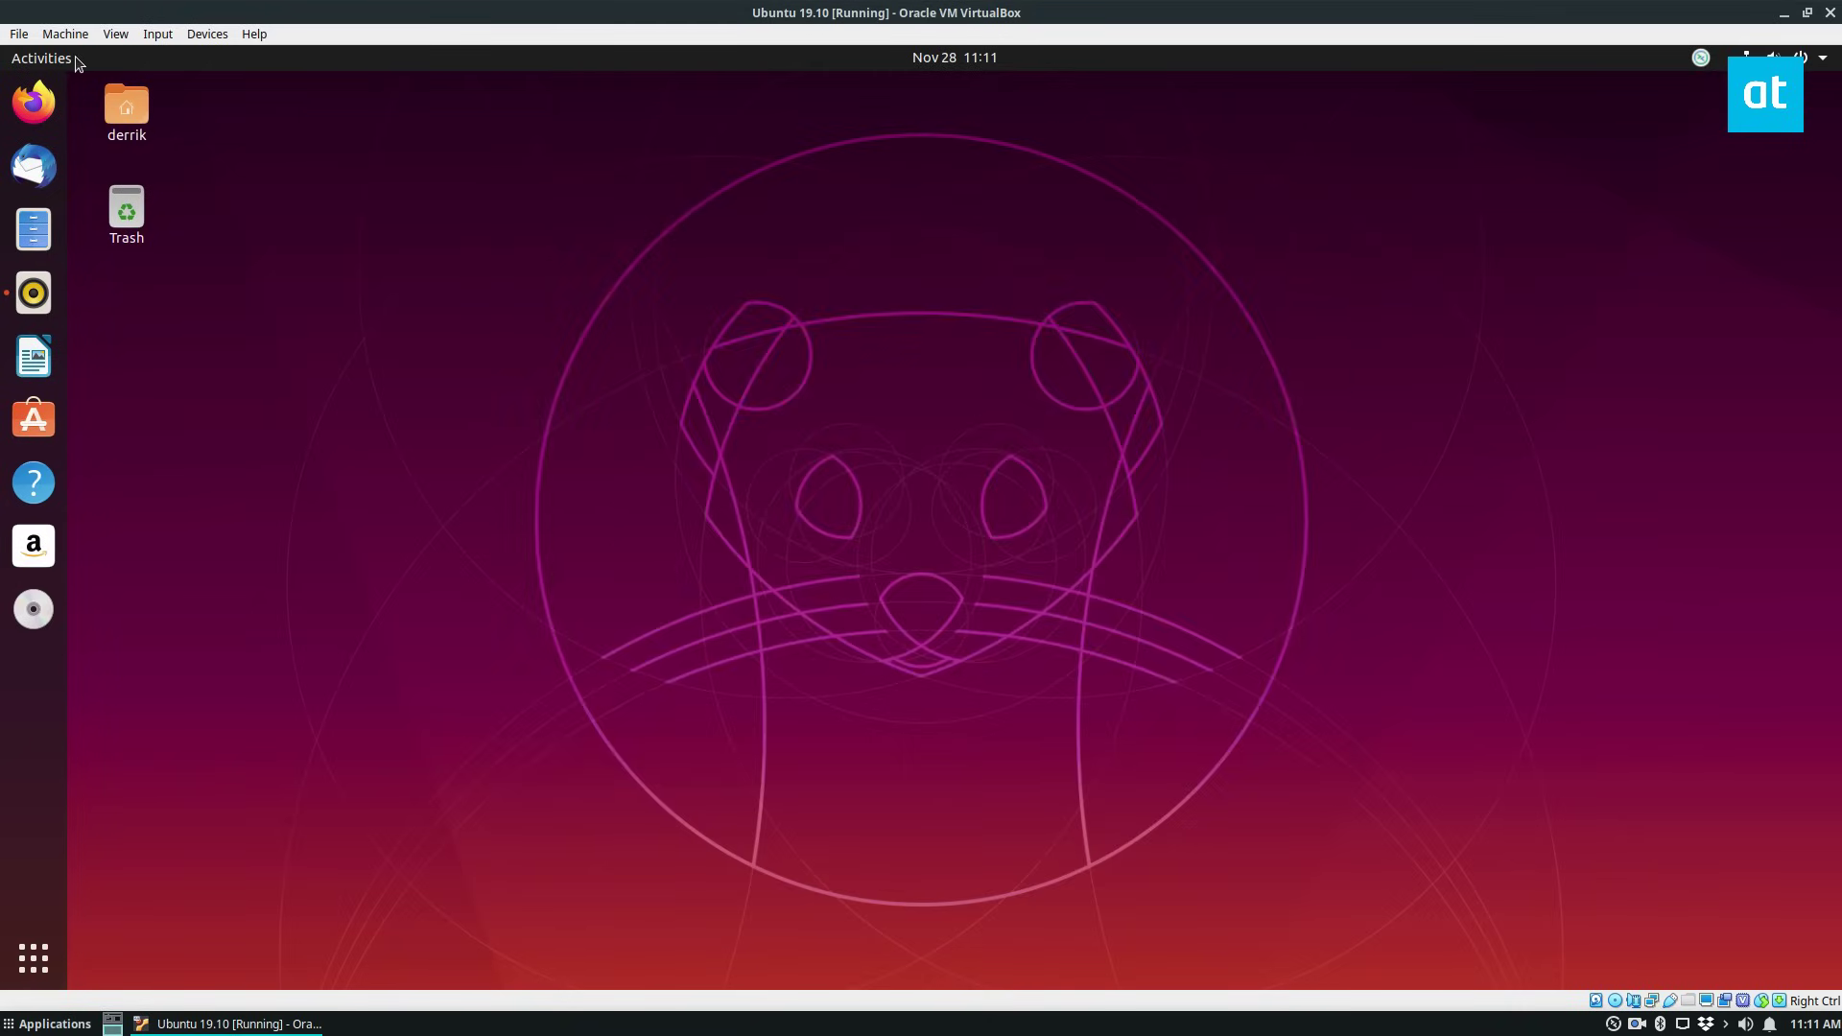
click(42, 59)
text(setti)
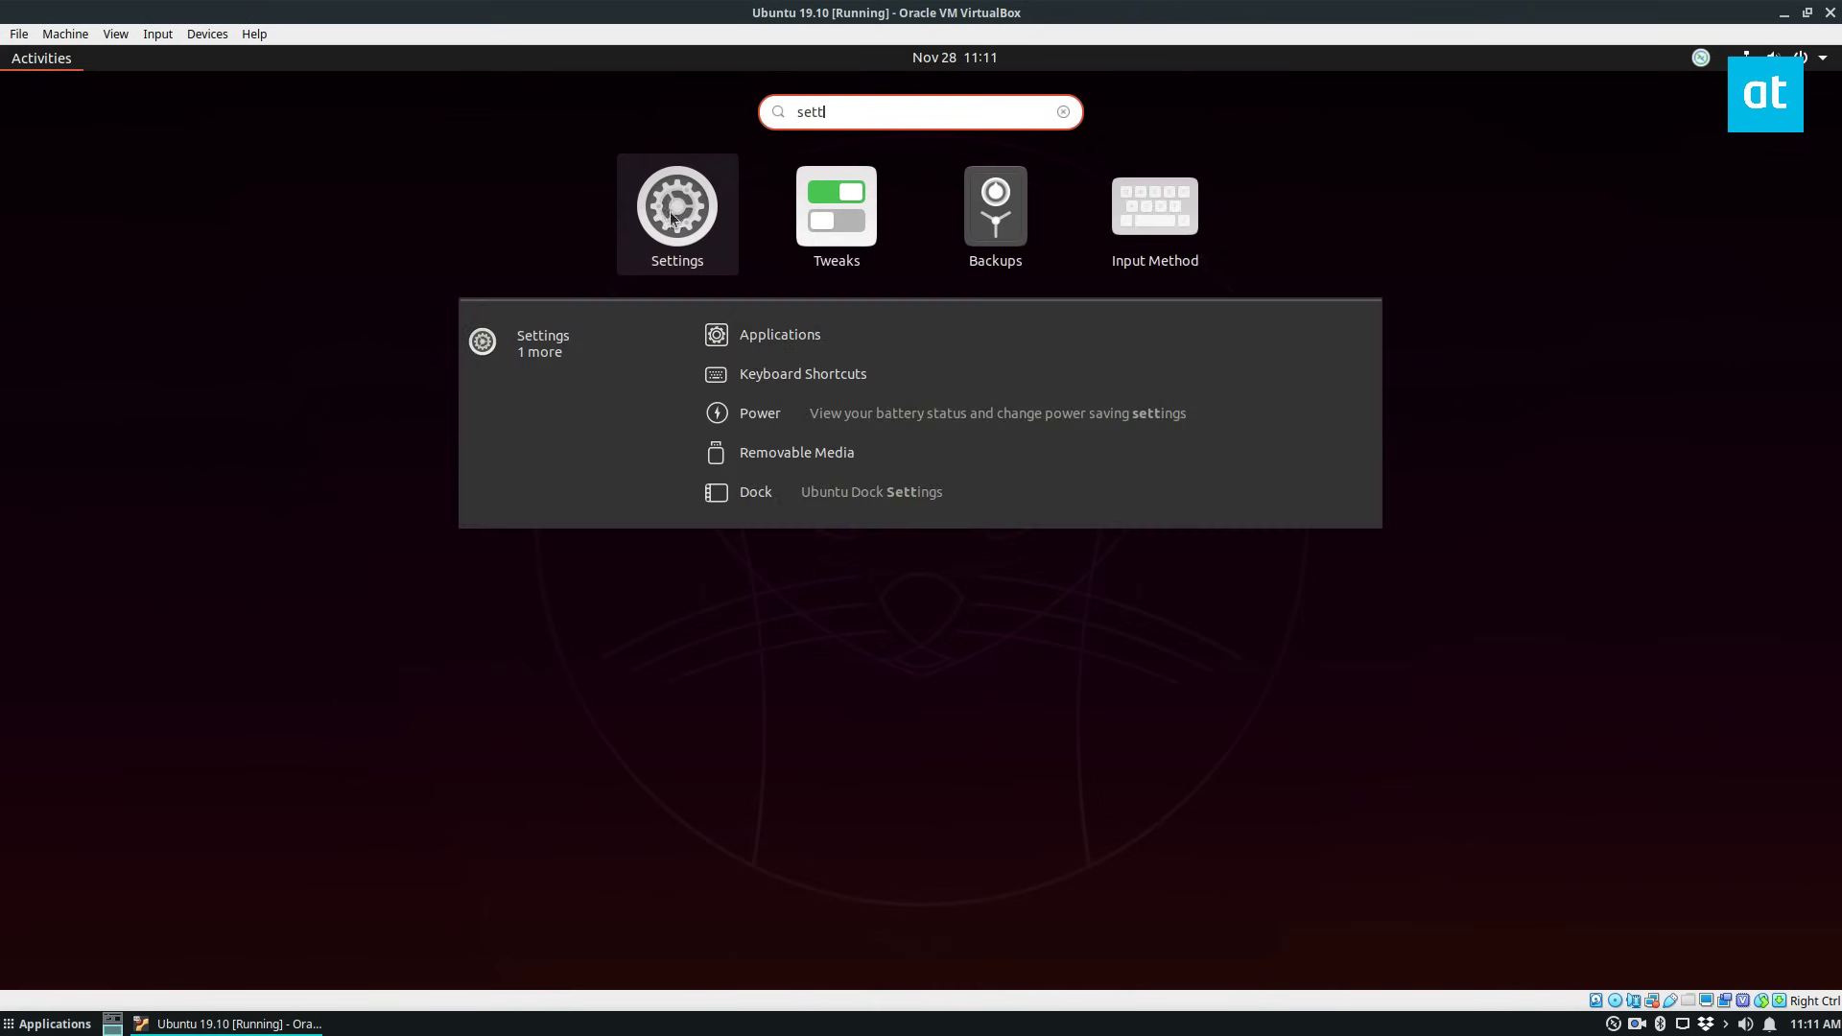
key(Return)
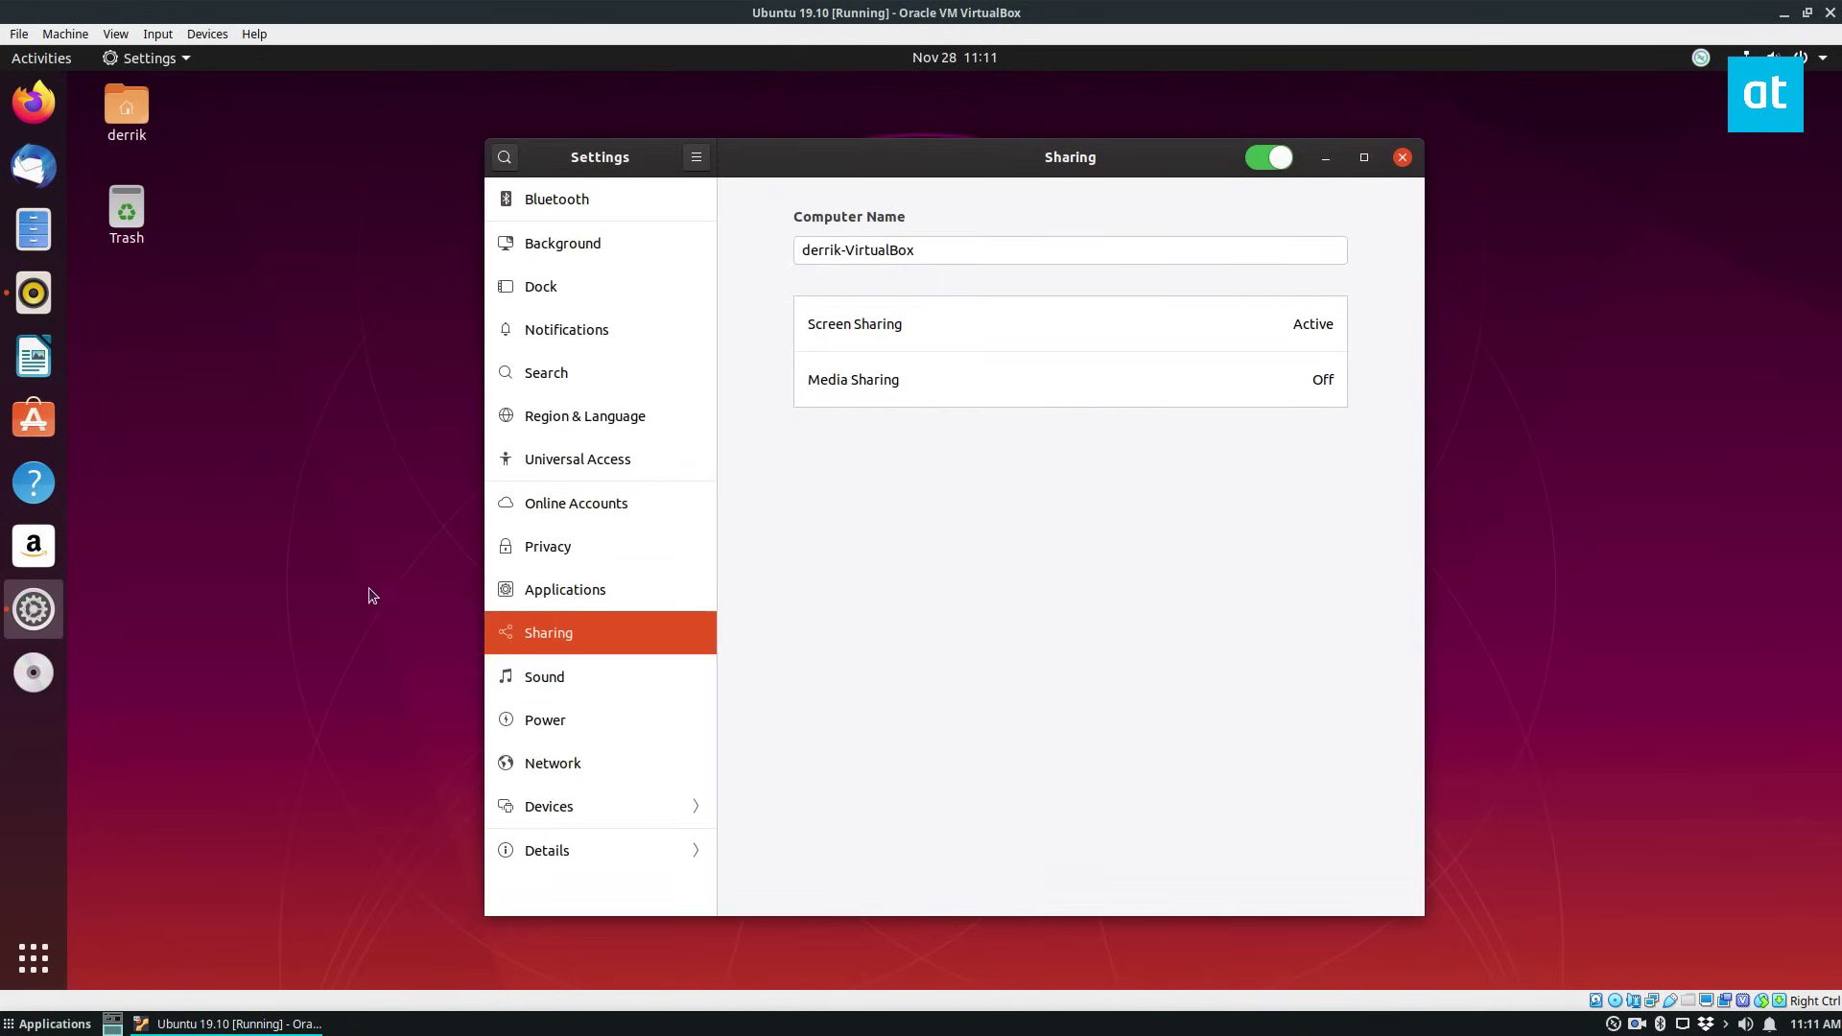
click(1271, 164)
click(1403, 158)
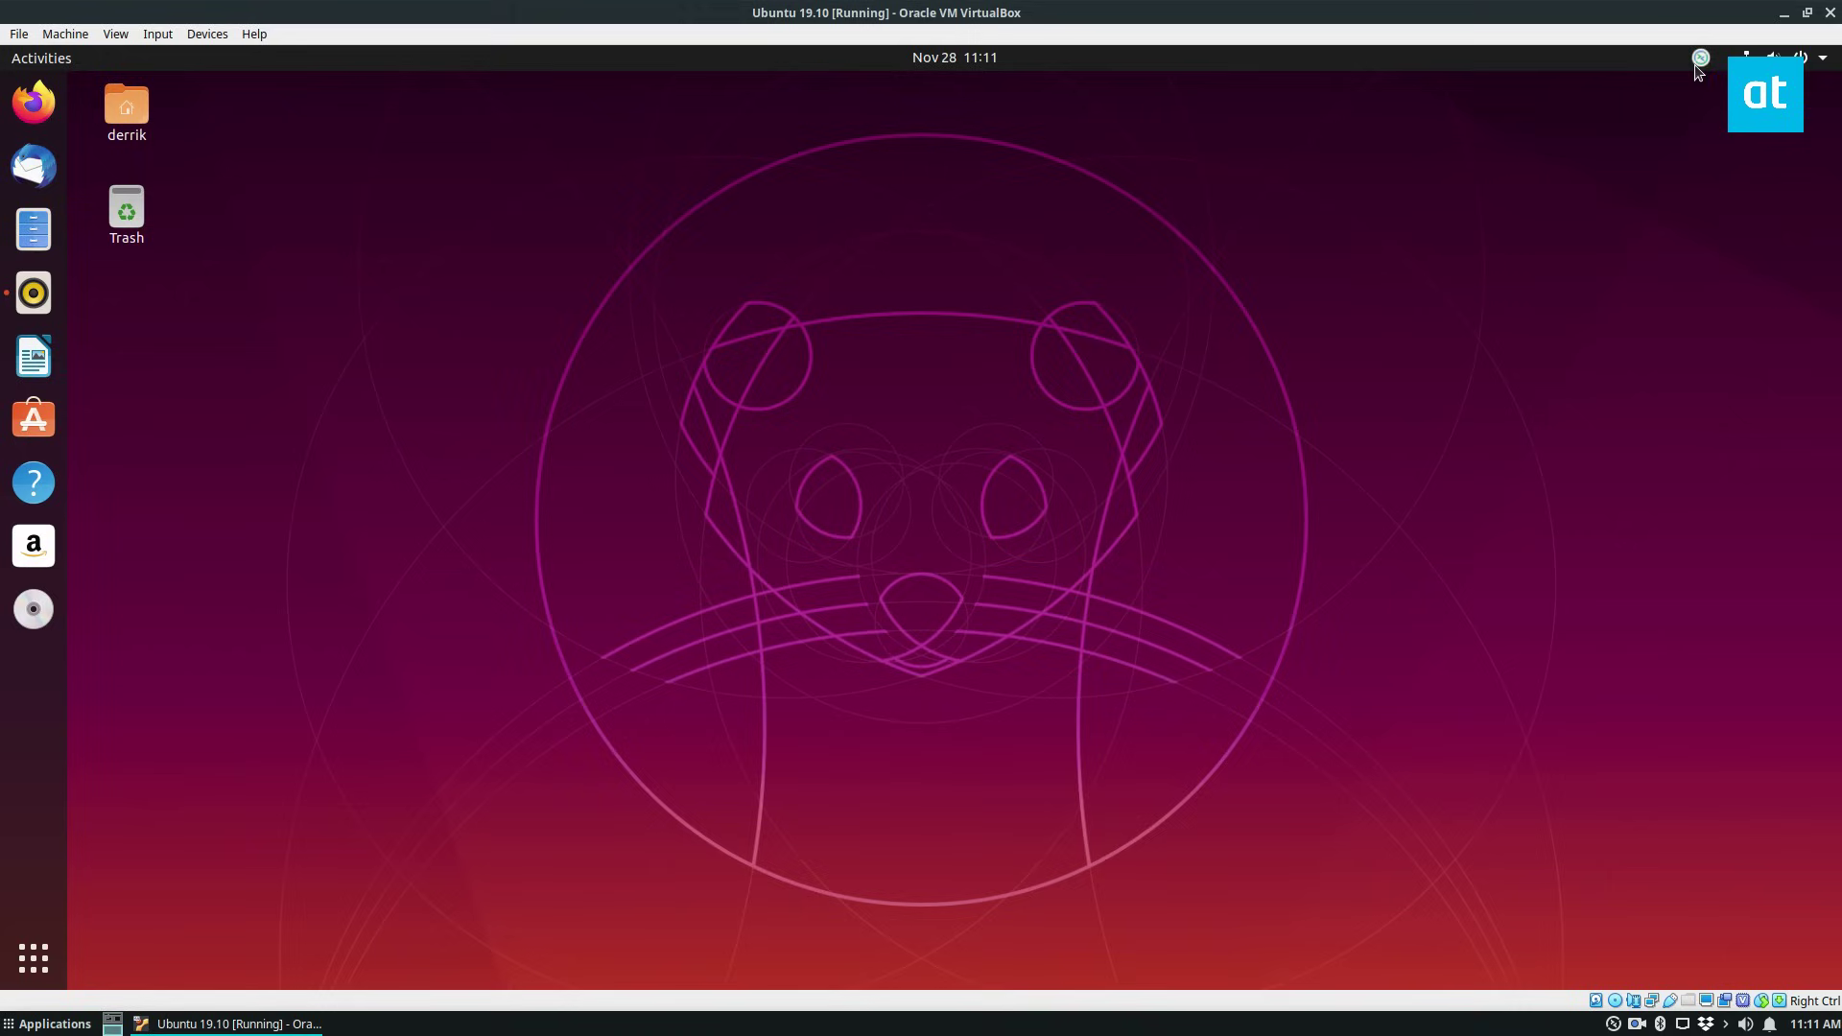